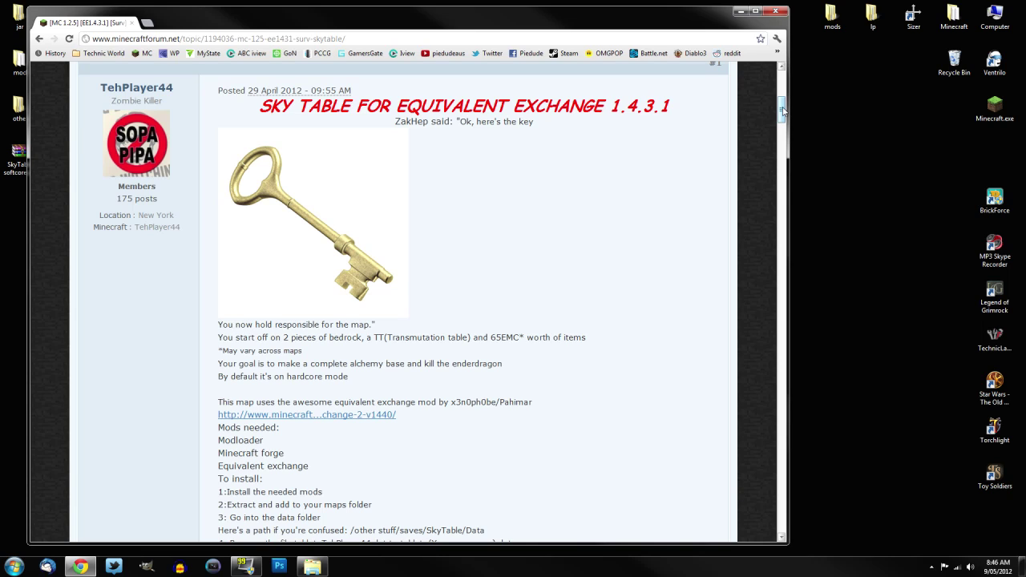
Read the SkyTable thread's required mods and install instructions, and reveal the hidden list of other maps
left_click_drag(782, 110, 782, 116)
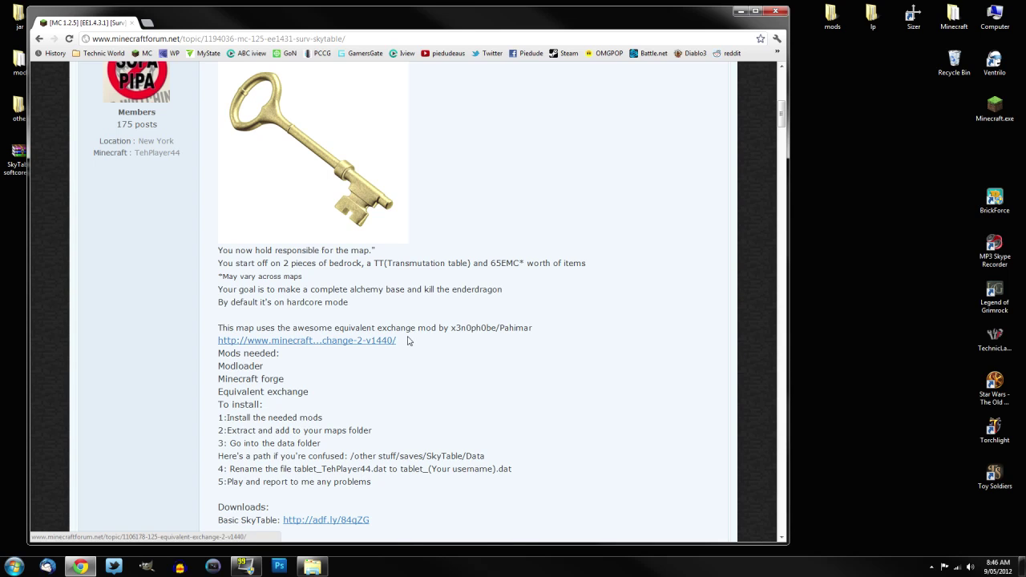
left_click_drag(783, 120, 782, 136)
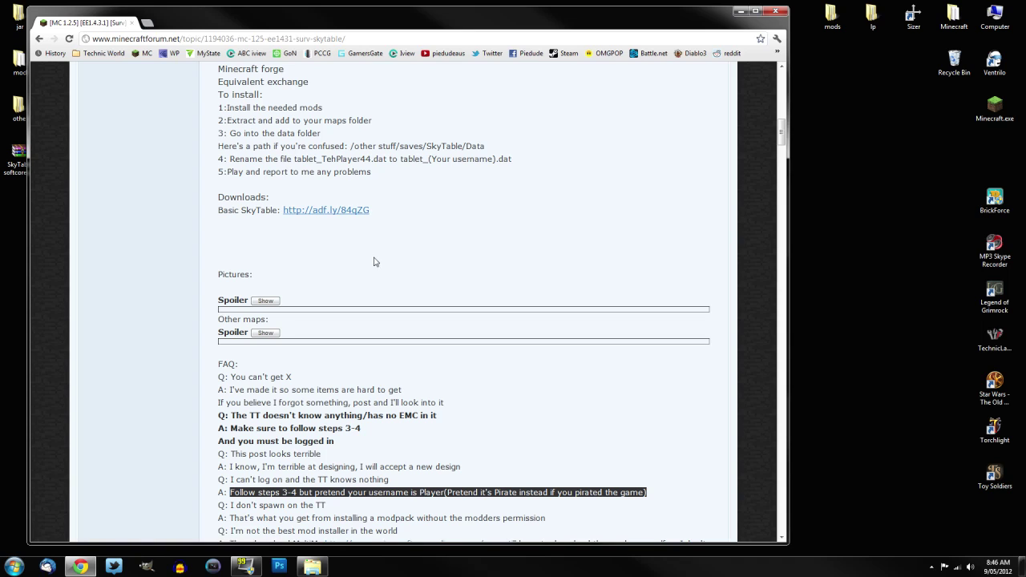
left_click(381, 295)
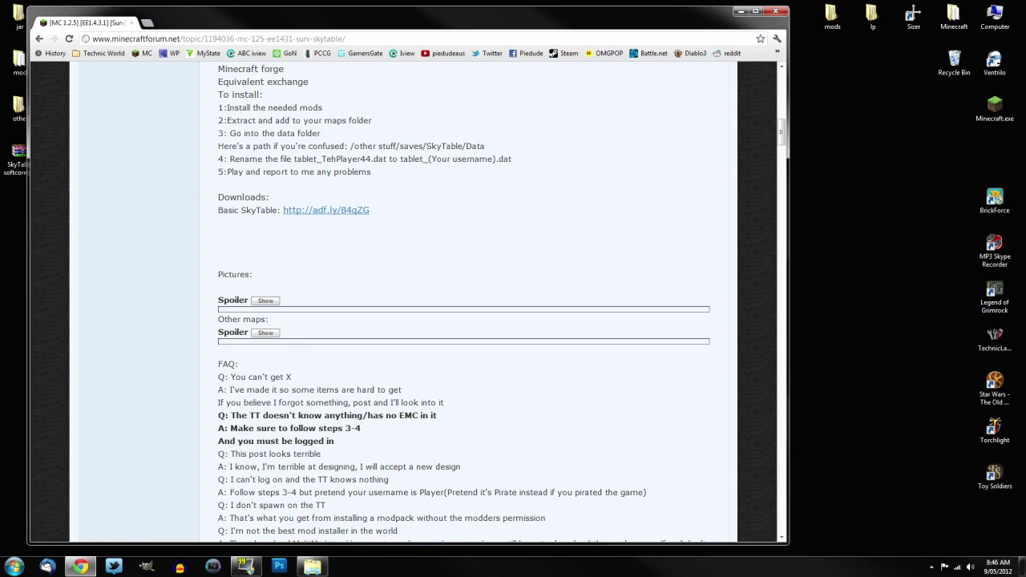
left_click(264, 333)
scroll(393, 398, "down", 1)
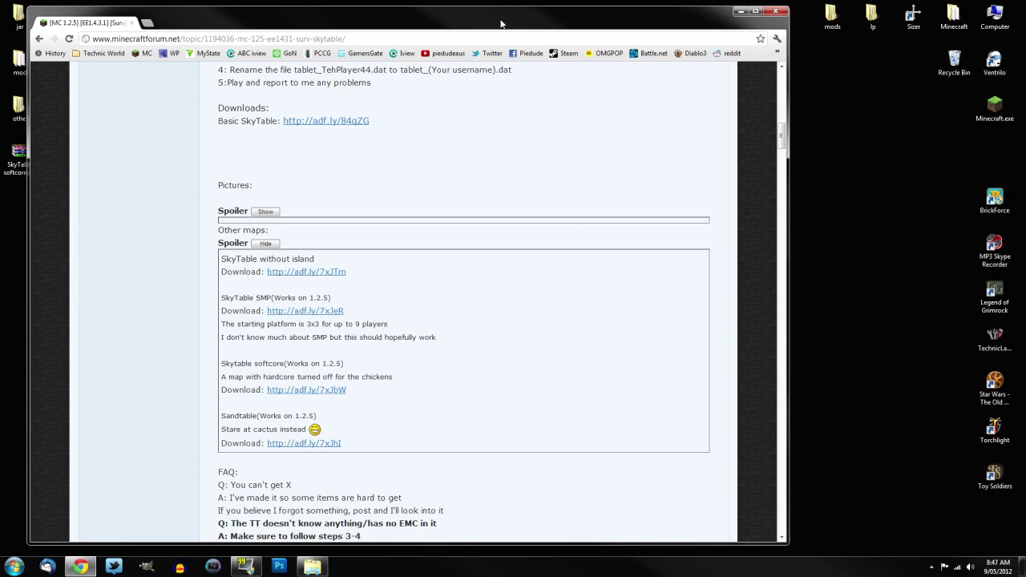
left_click_drag(500, 24, 583, 19)
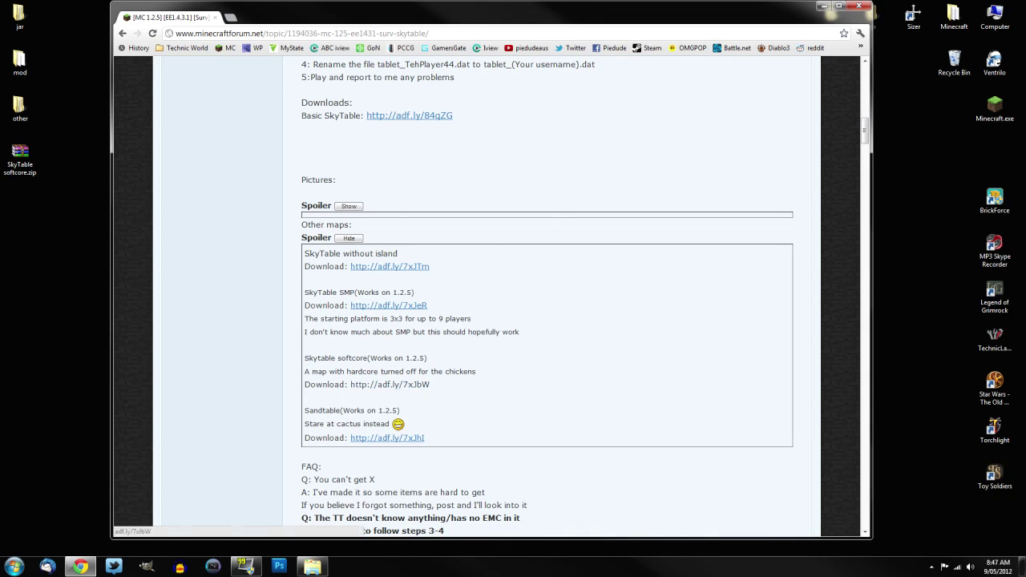
scroll(552, 168, "up", 3)
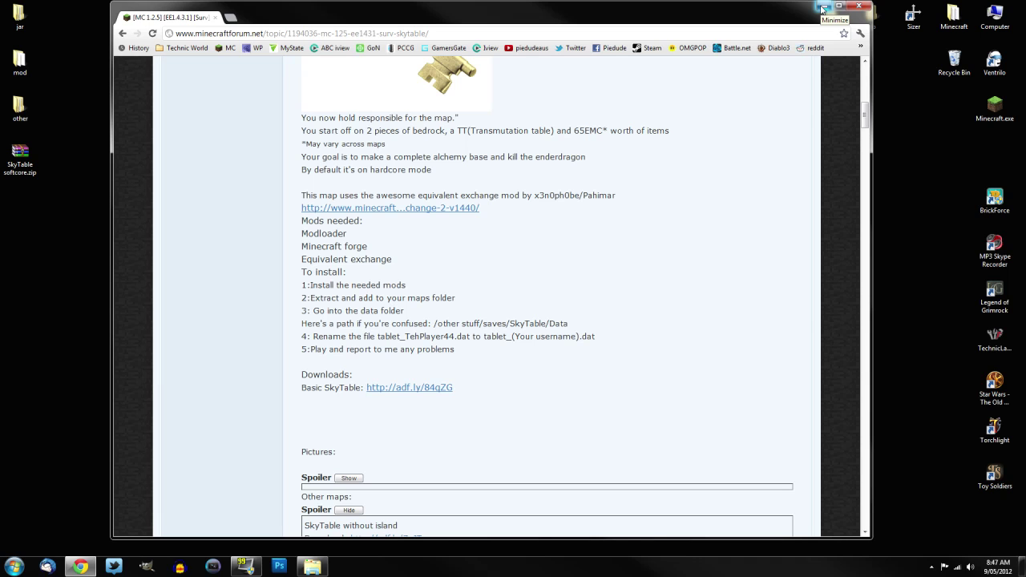
Minimize the browser and open the .minecraft\bin folder inside the %appdata% directory
left_click(823, 9)
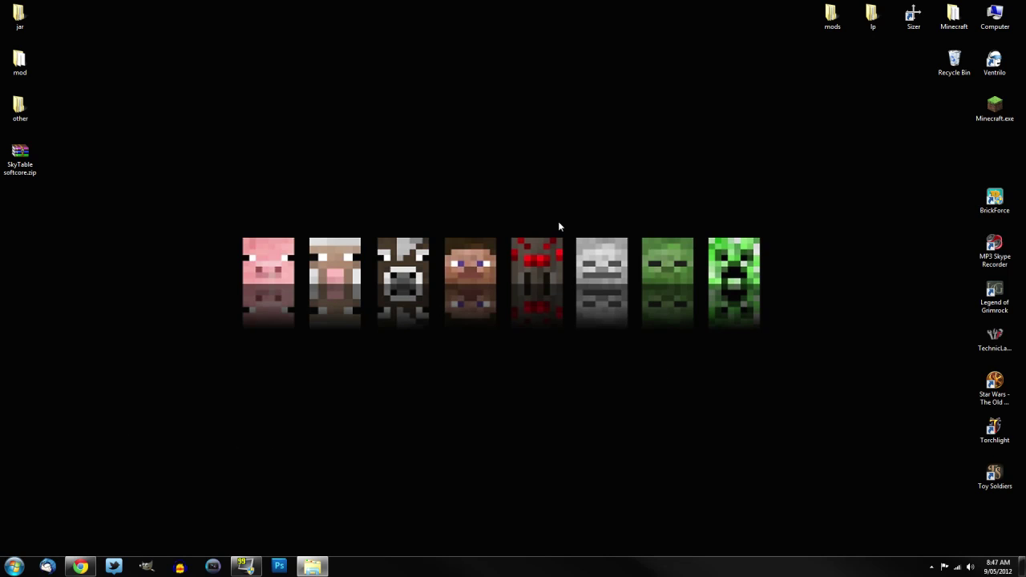
left_click(15, 567)
left_click(64, 541)
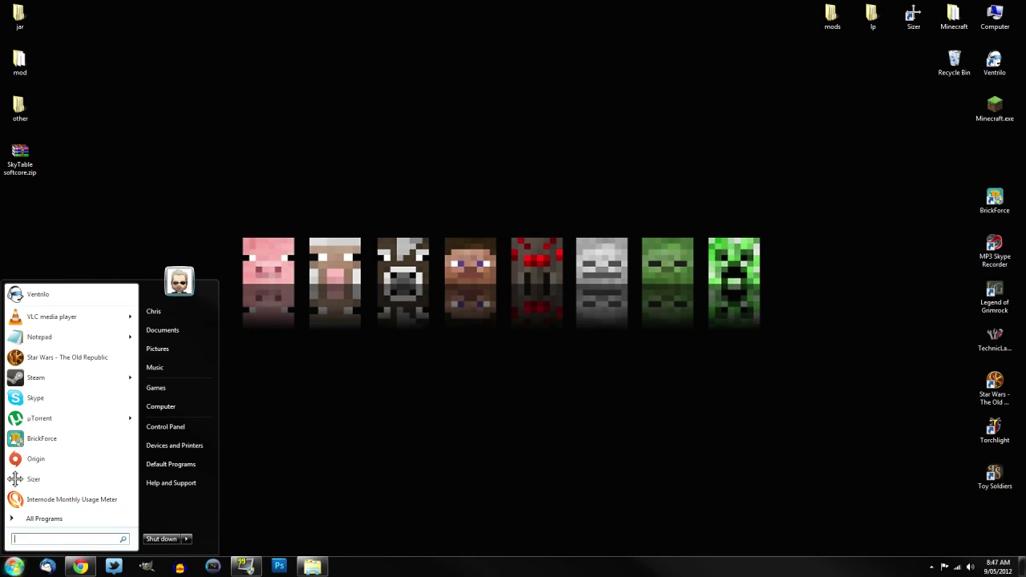
type("%appdaa")
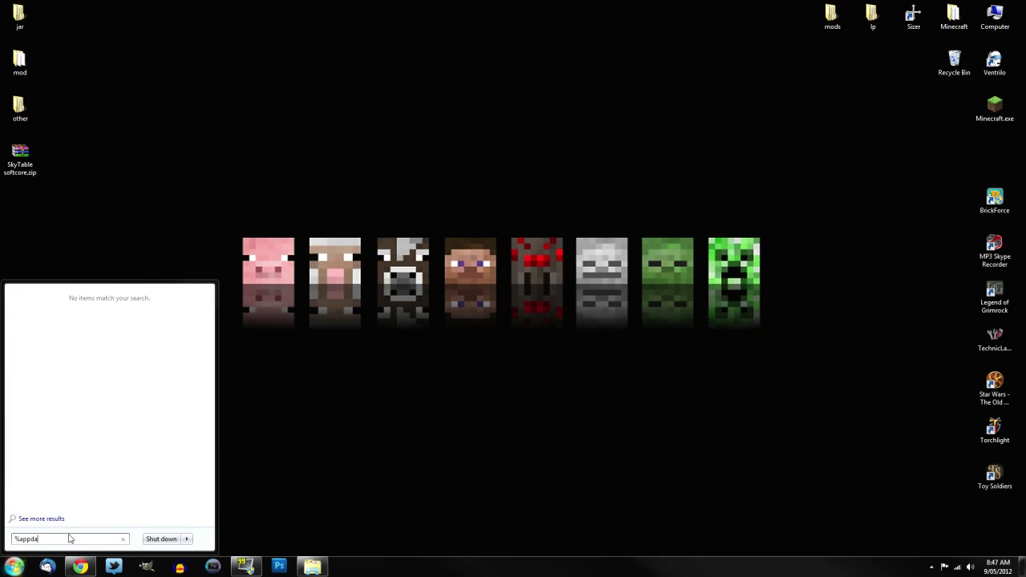
key("BackSpace")
type("ta%")
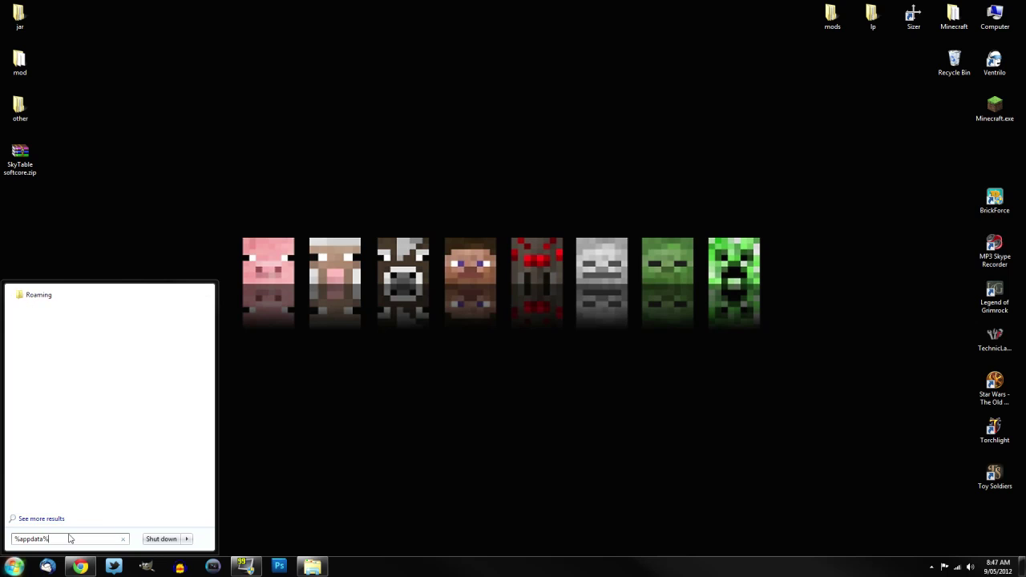
key("Return")
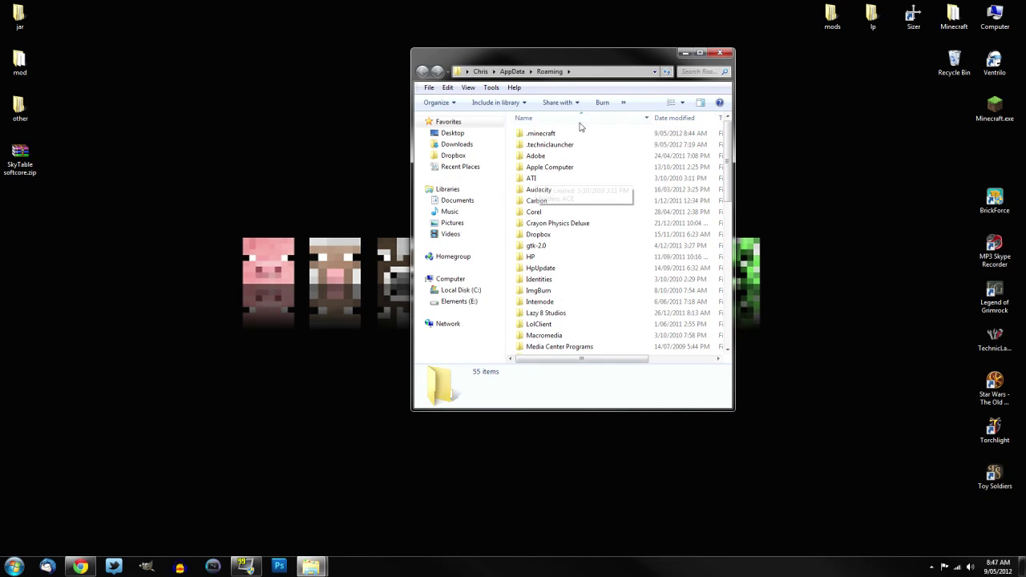
double_click(546, 135)
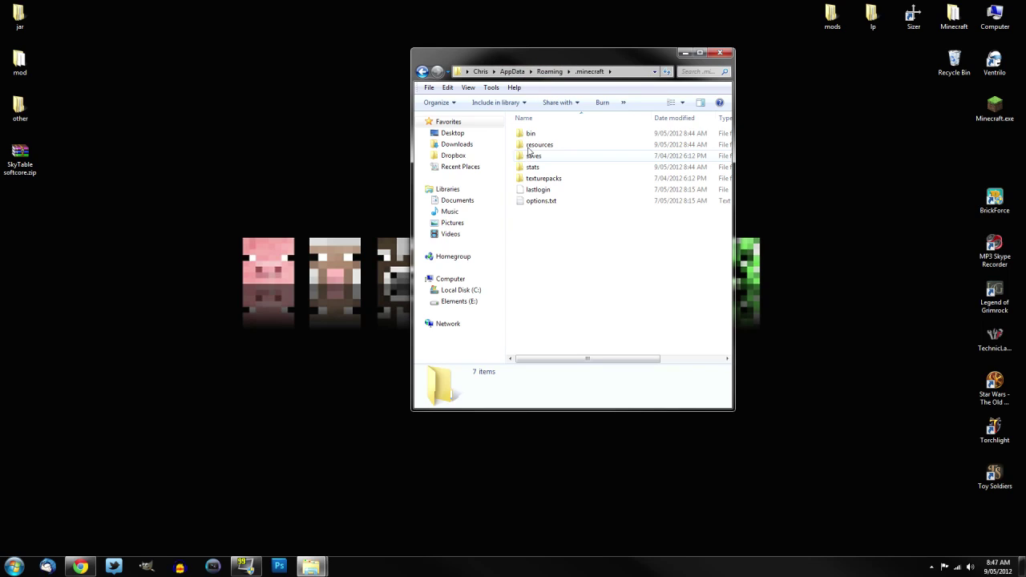
double_click(533, 135)
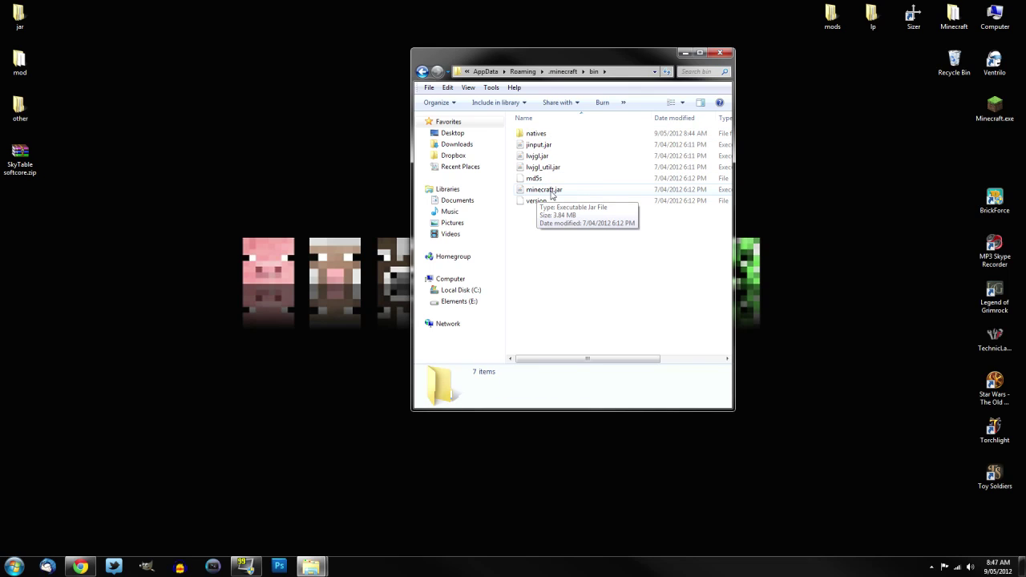
Open minecraft.jar from the bin folder in WinRAR and move its window clear of the desktop mod folders
right_click(551, 193)
mouse_move(671, 238)
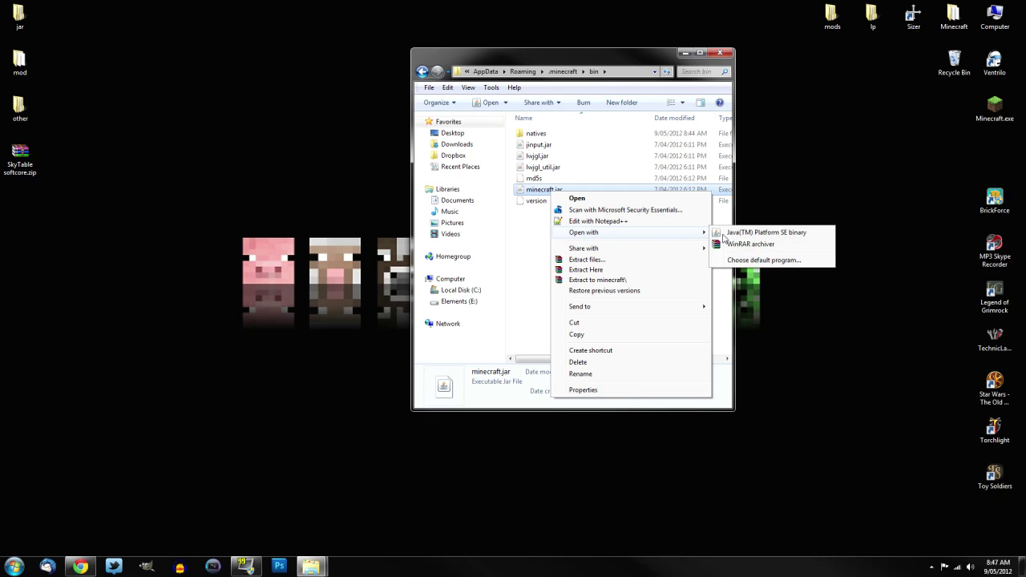
left_click(757, 244)
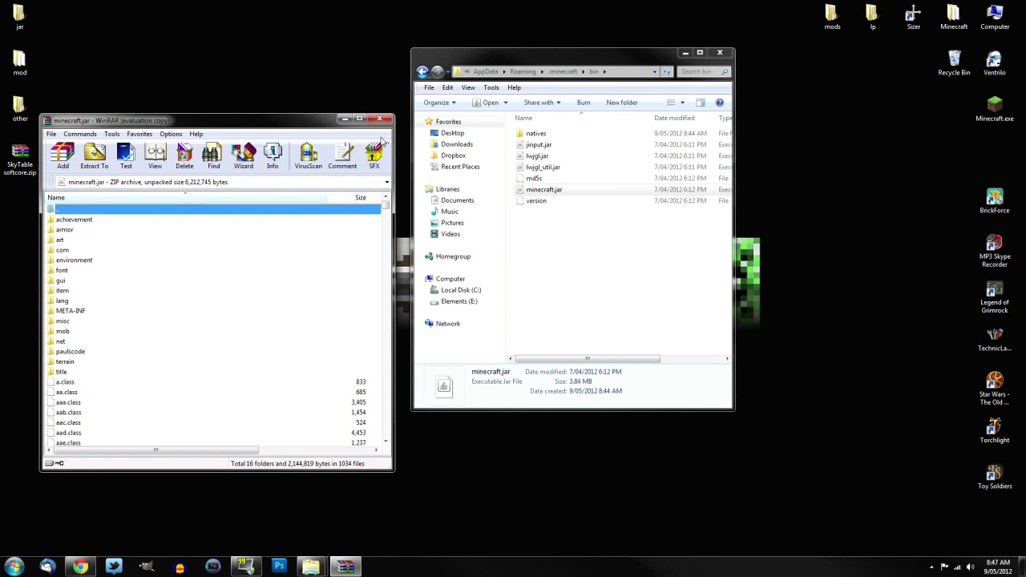
left_click_drag(232, 123, 800, 149)
left_click_drag(326, 123, 855, 121)
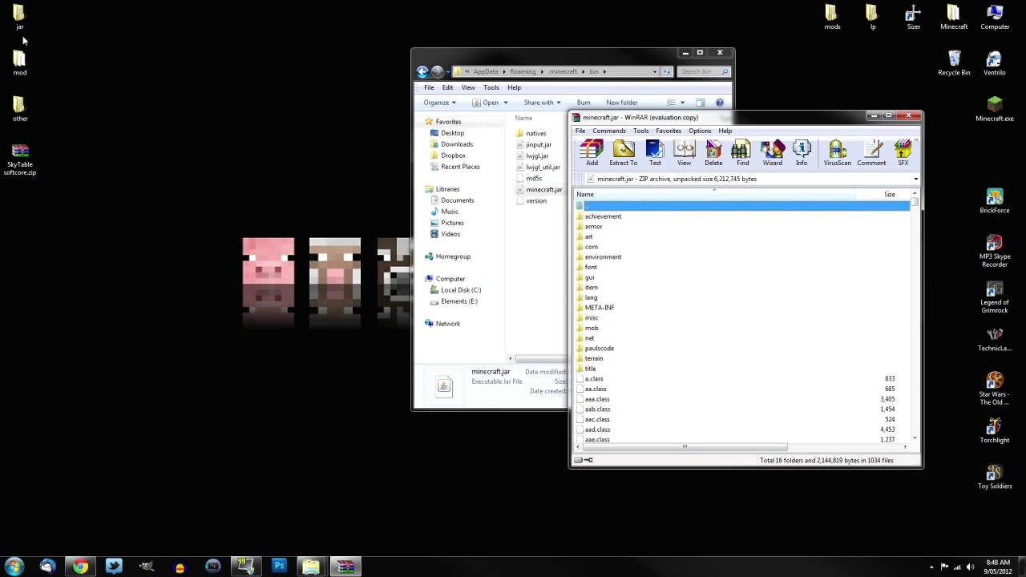
Delete the META-INF folder from the minecraft.jar archive
left_click(611, 311)
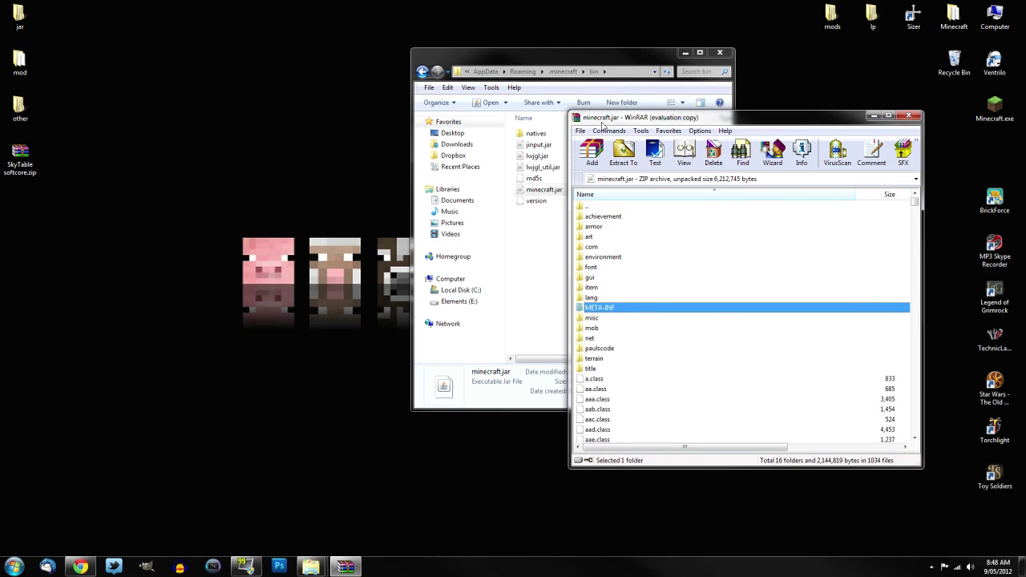
key("Delete")
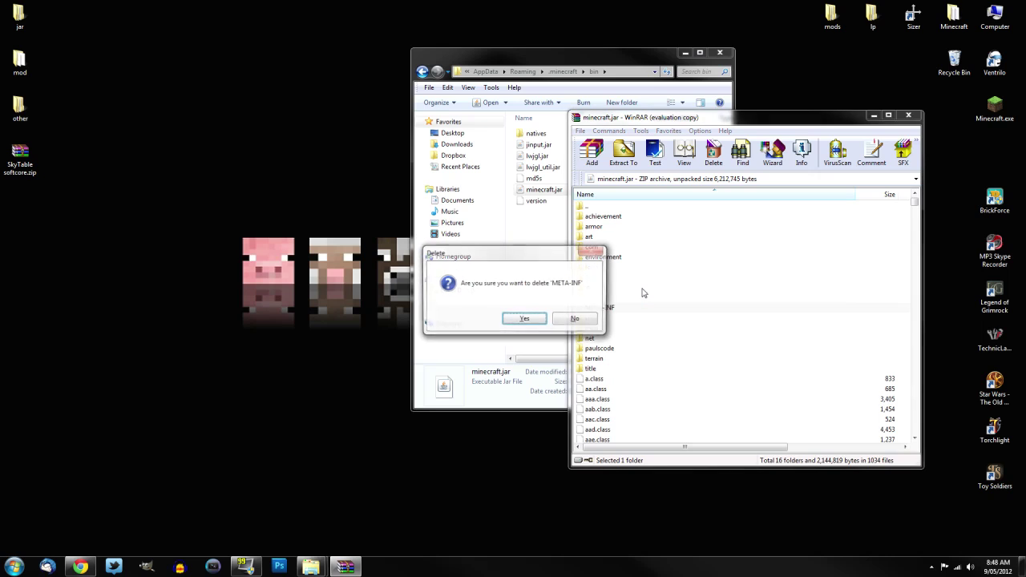
left_click(528, 319)
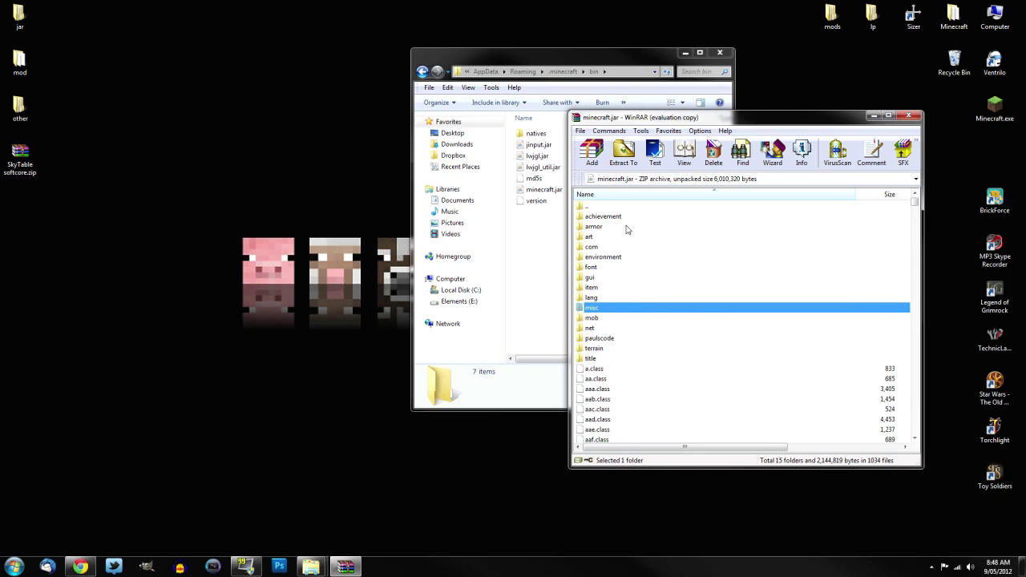
Open ModLoader.zip from the desktop jar folder and add all its class files to minecraft.jar
double_click(20, 16)
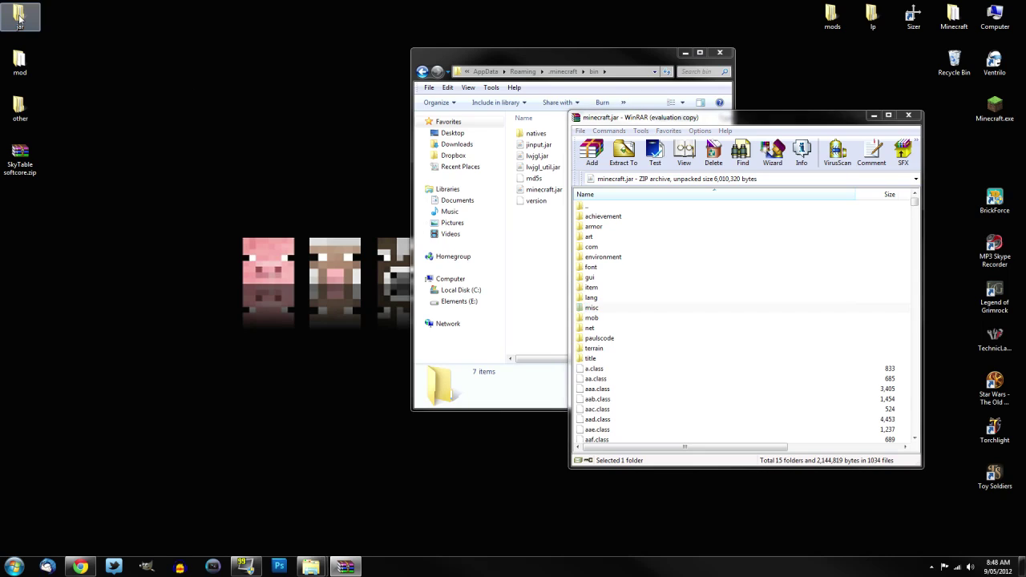
left_click_drag(597, 80, 356, 121)
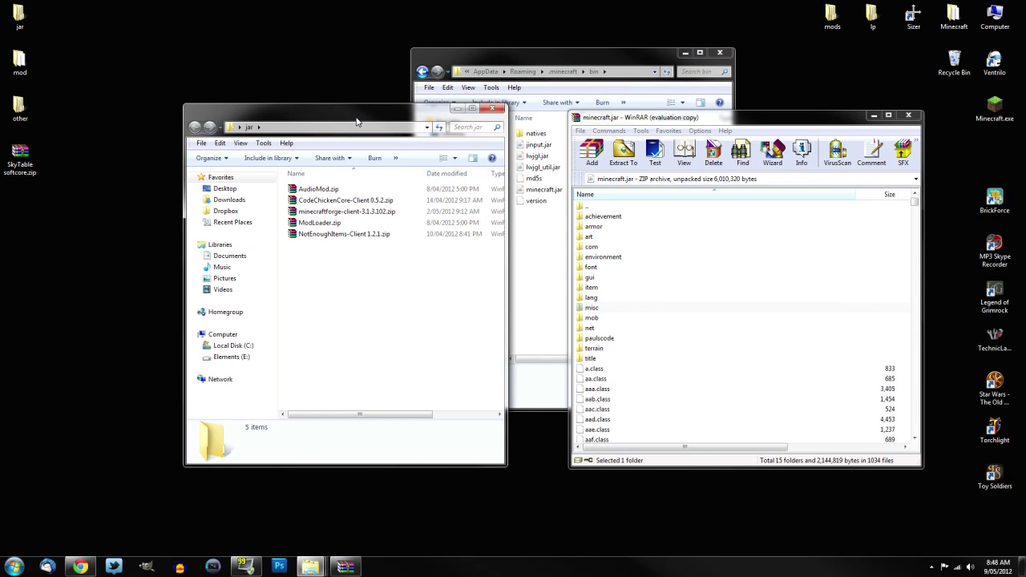
double_click(314, 223)
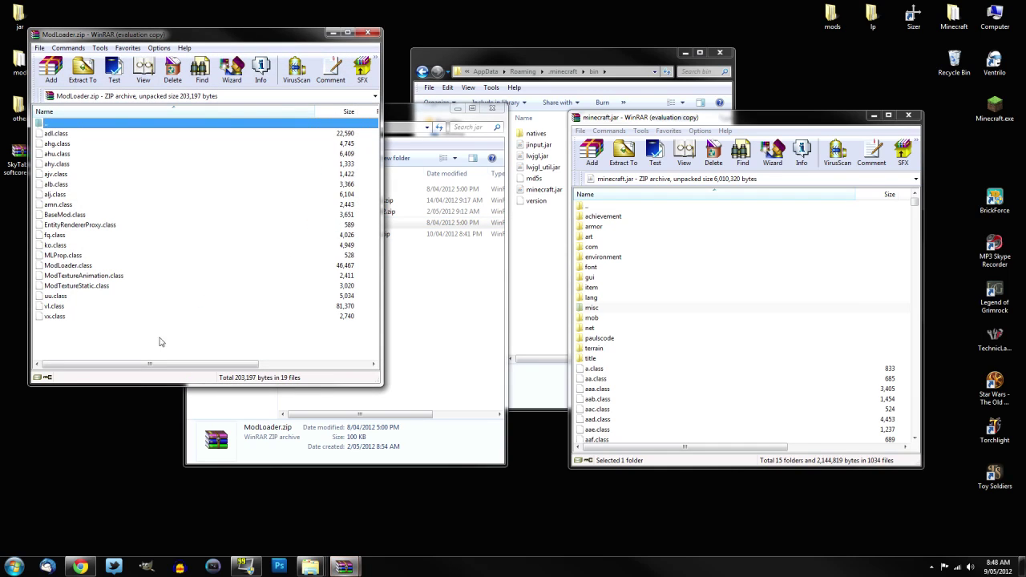
left_click_drag(70, 314, 56, 144)
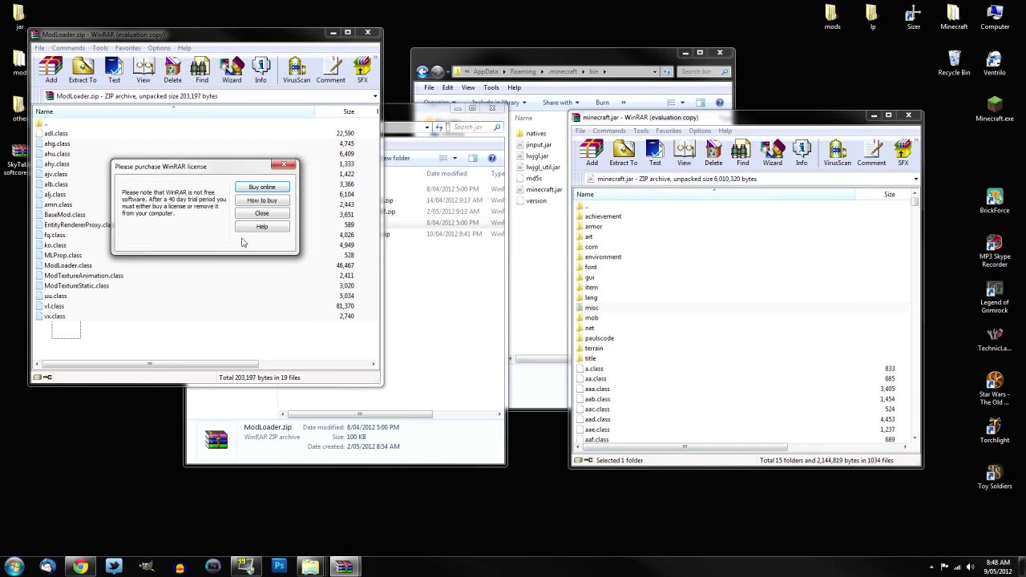
left_click(259, 216)
left_click_drag(71, 333, 53, 134)
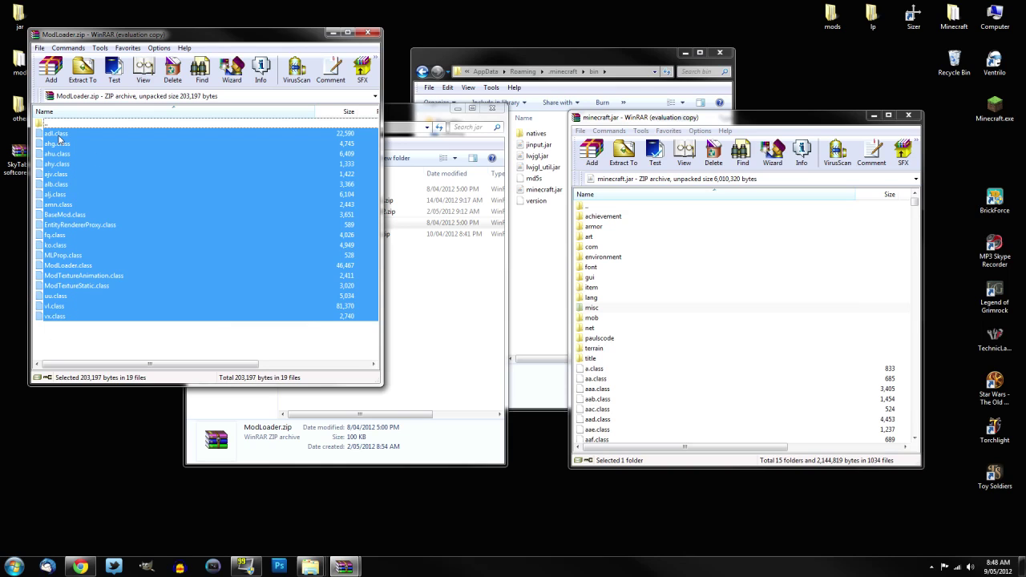
left_click_drag(58, 140, 746, 415)
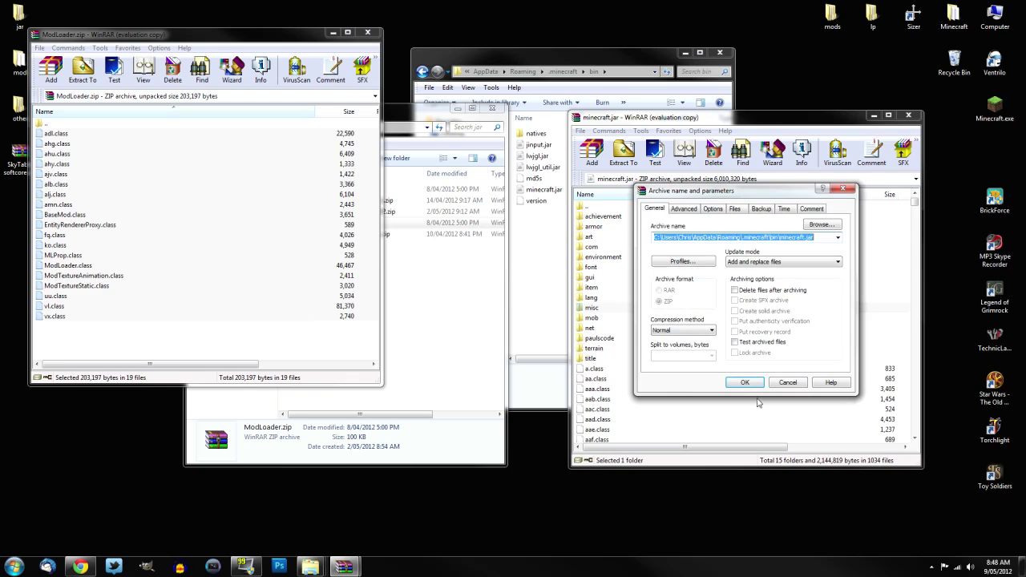
left_click(744, 382)
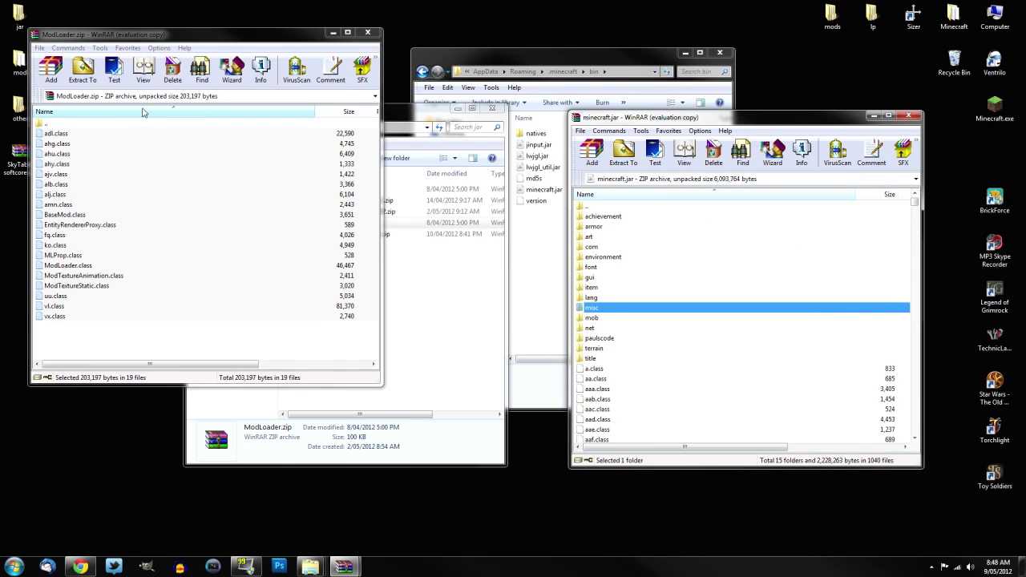
Open AudioMod.zip in the same archive window and add its ibxm and paulscode folders and sd.class to minecraft.jar
double_click(70, 125)
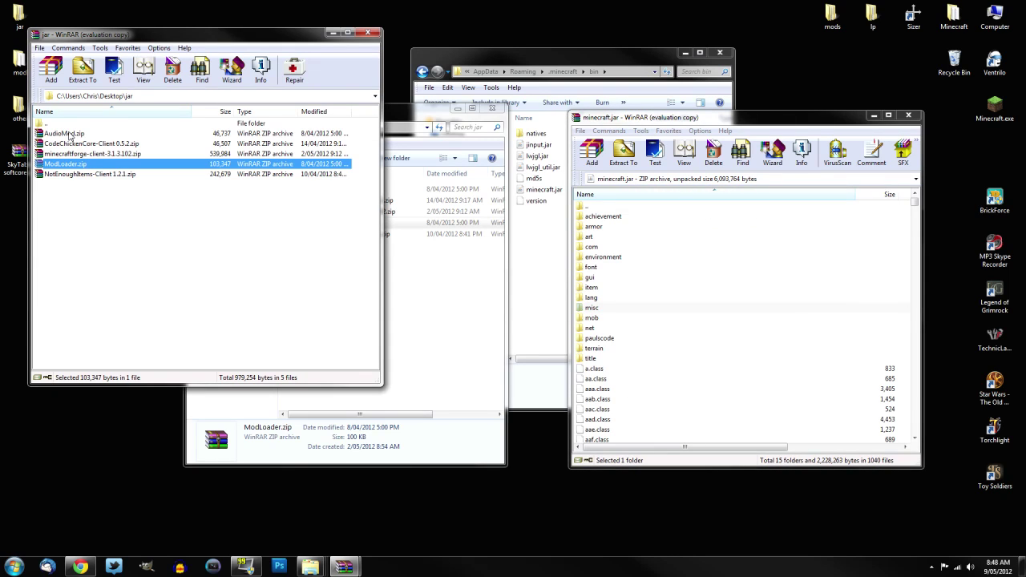
double_click(69, 134)
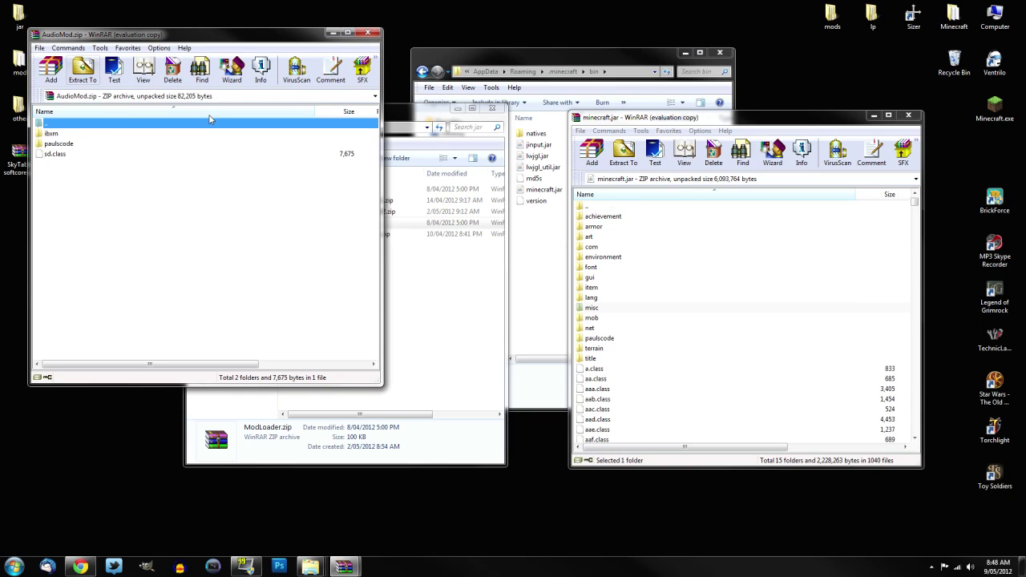
left_click_drag(56, 171, 711, 412)
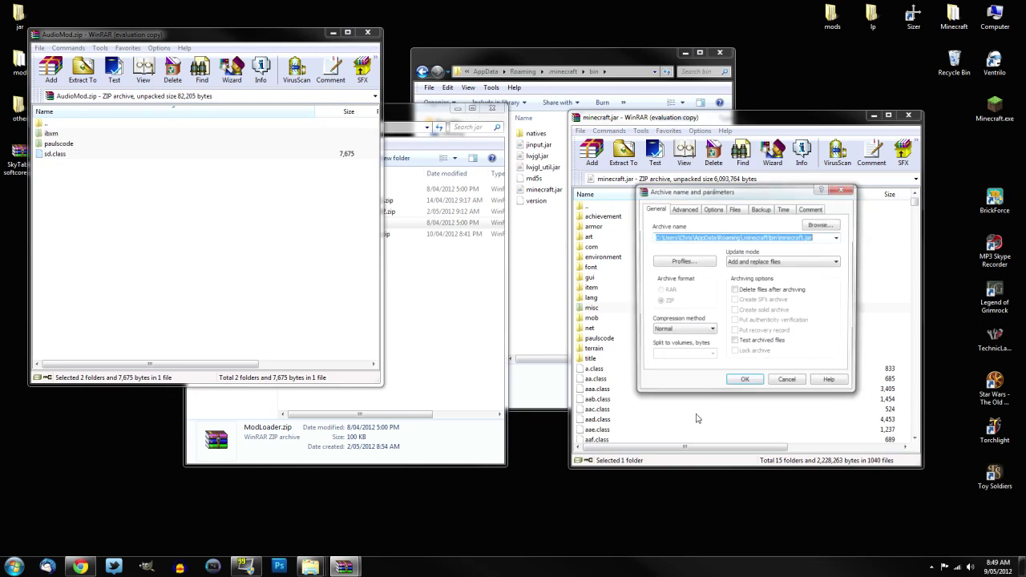
left_click(745, 383)
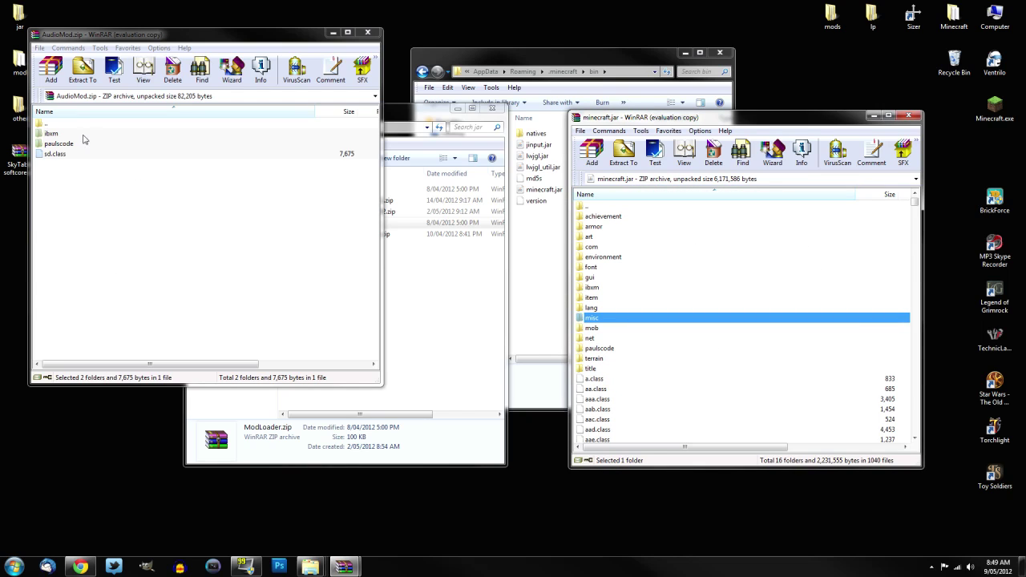
Open minecraftforge-client-3.1.3.102.zip and add all its folders and class files to minecraft.jar
double_click(51, 125)
double_click(78, 154)
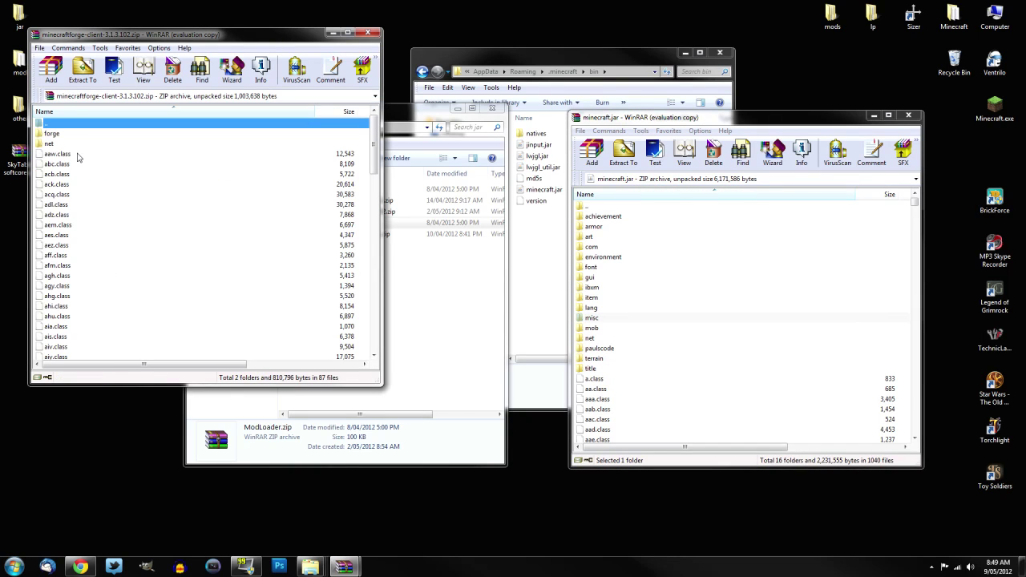
left_click(53, 135)
mouse_move(375, 146)
left_mouse_down()
mouse_move(374, 321)
mouse_move(374, 148)
left_mouse_up()
scroll(375, 353, "down", 10)
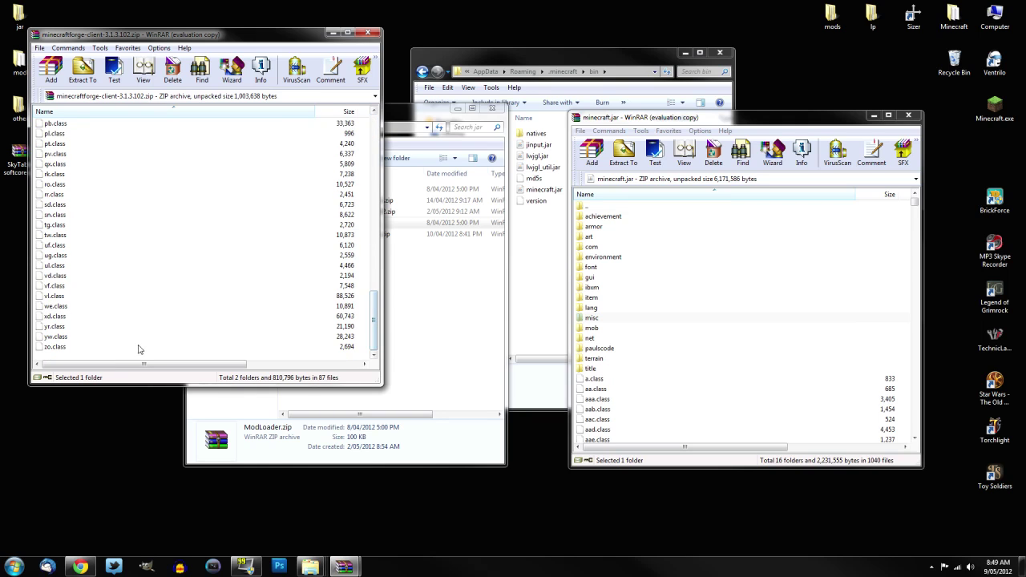
key("ctrl+a")
left_click_drag(238, 304, 699, 414)
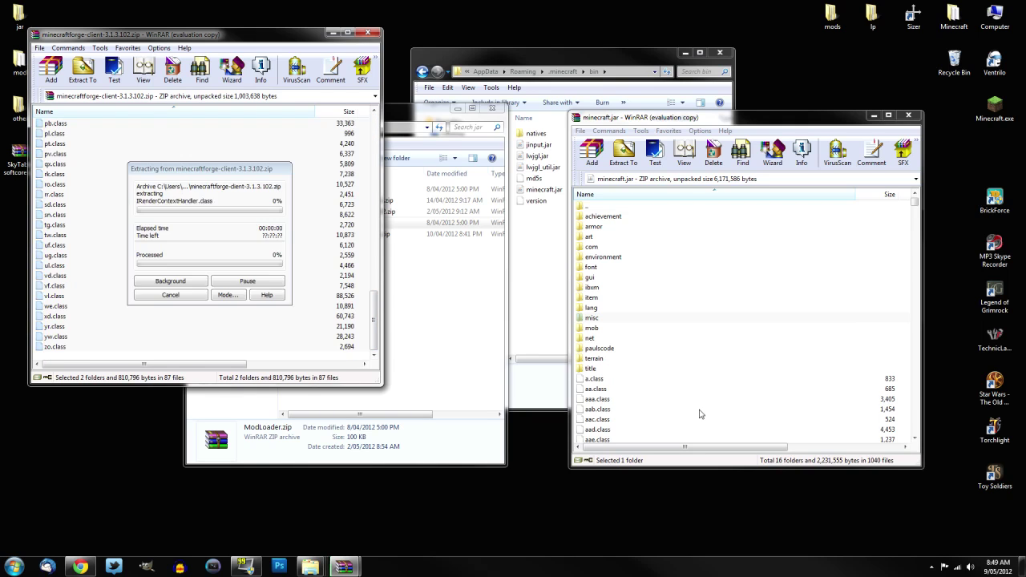
left_click(744, 382)
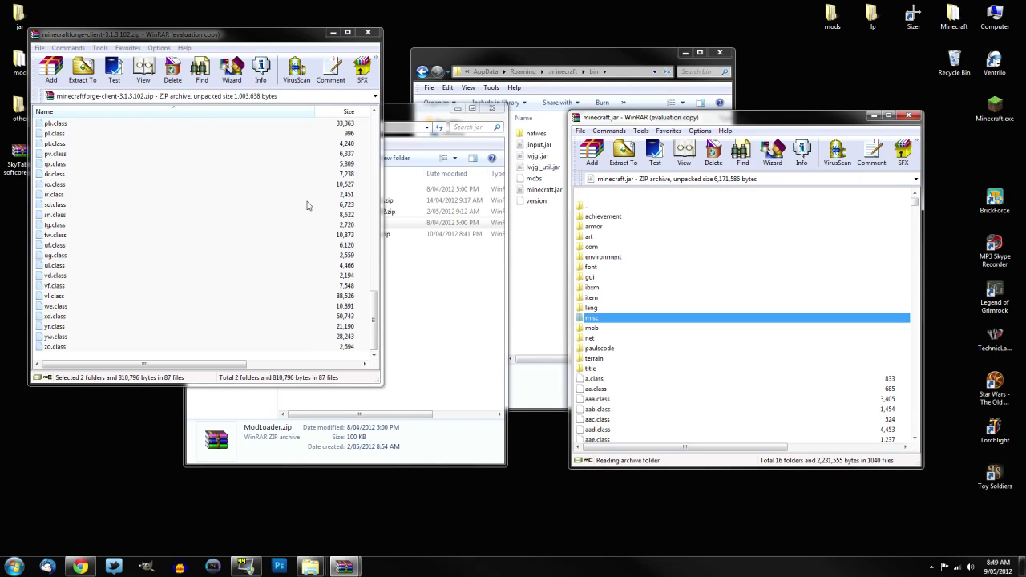
left_click_drag(373, 316, 363, 98)
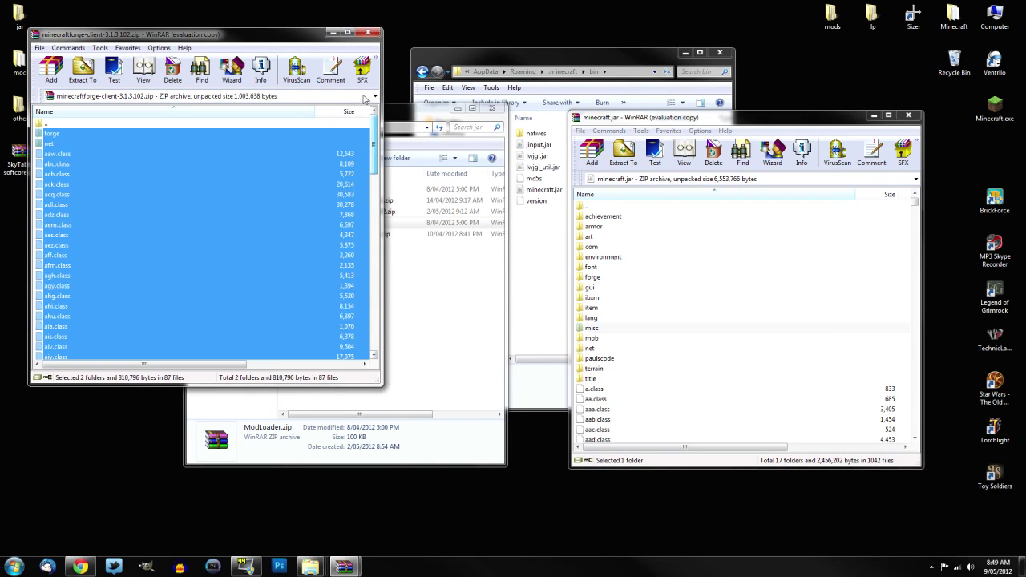
Open CodeChickenCore-Client 0.5.2.zip from the jar folder and add its codechicken folder and class files to minecraft.jar
double_click(45, 125)
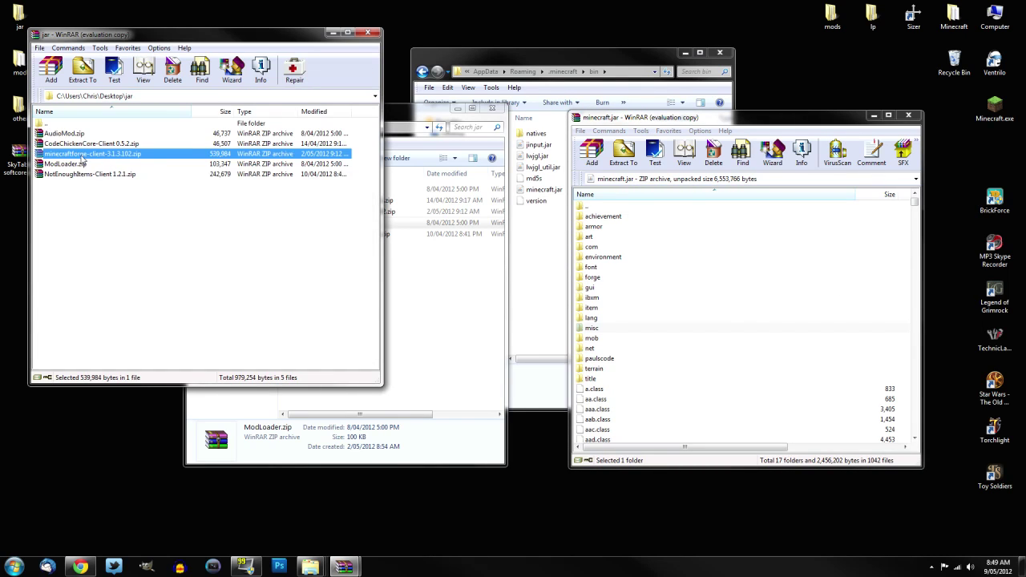
left_click(83, 145)
left_click(83, 144)
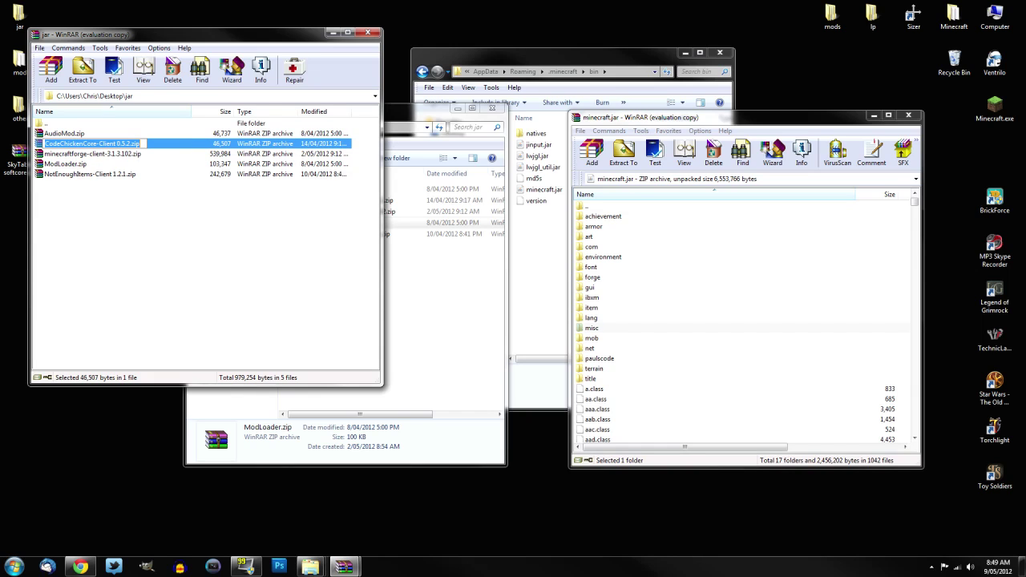
double_click(39, 148)
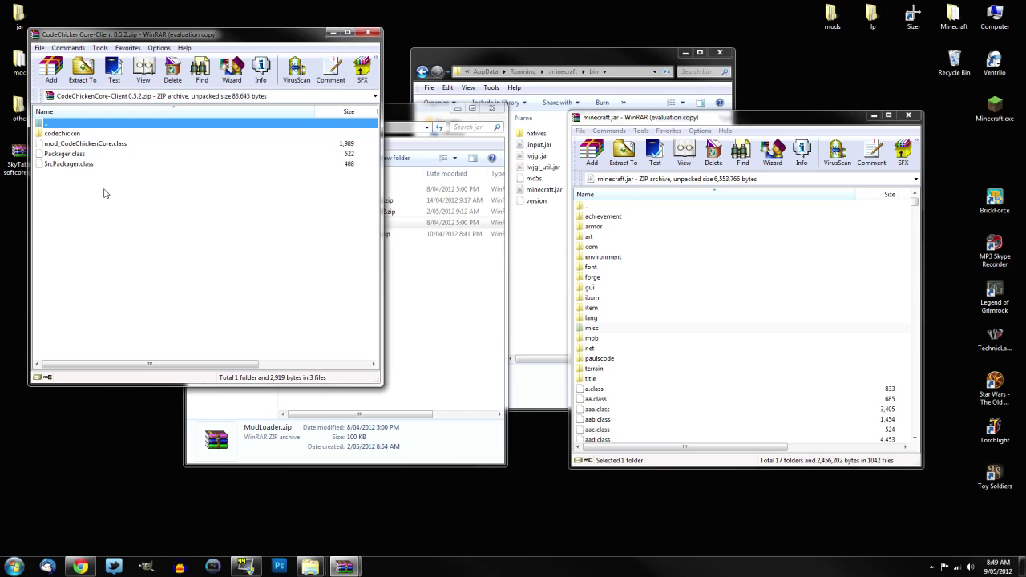
left_click_drag(103, 189, 56, 139)
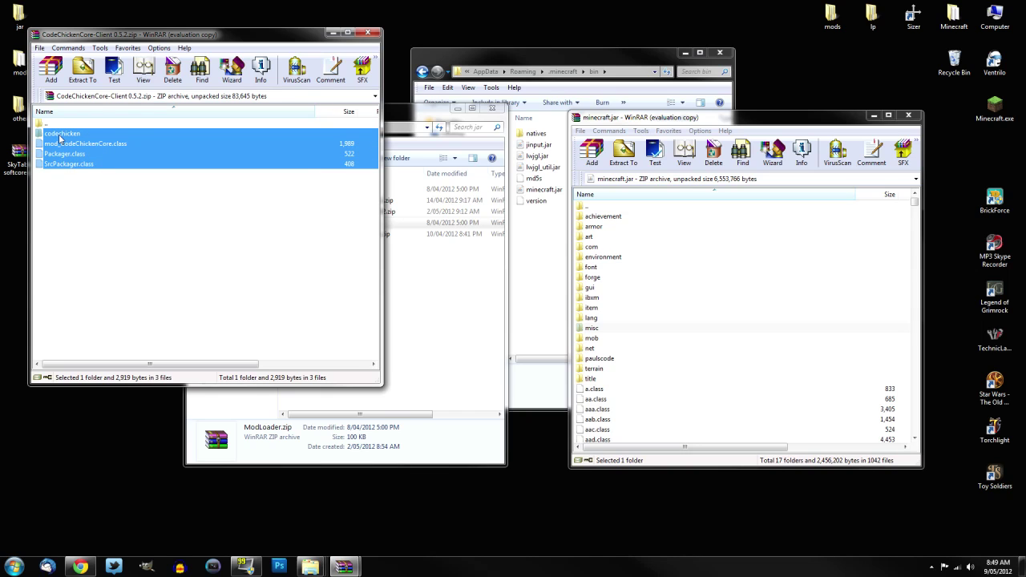
left_click_drag(57, 138, 738, 420)
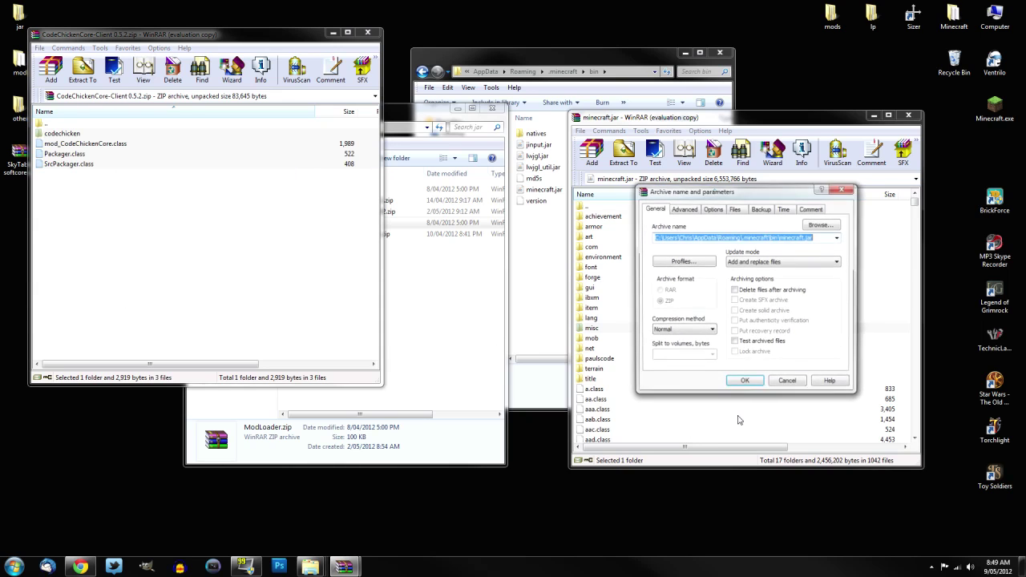
left_click(745, 382)
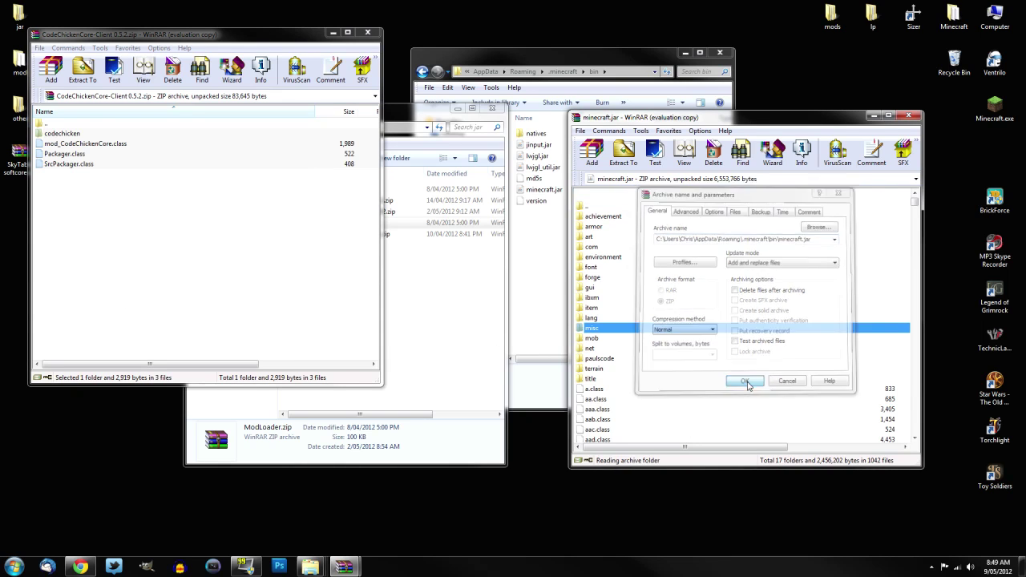
Add the contents of NotEnoughItems-Client 1.2.1.zip to minecraft.jar, then close both archives and the jar folder
double_click(46, 124)
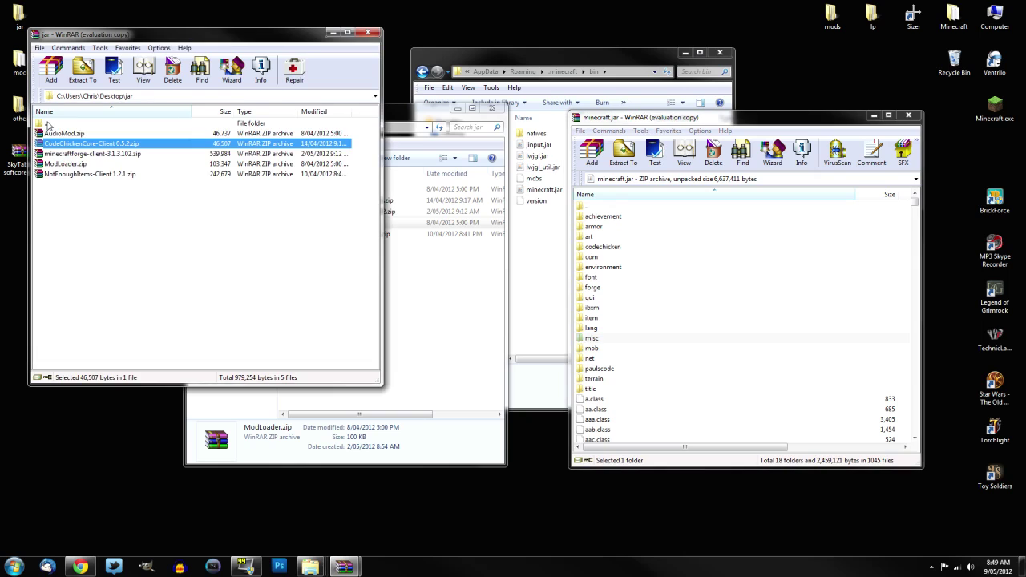
double_click(68, 174)
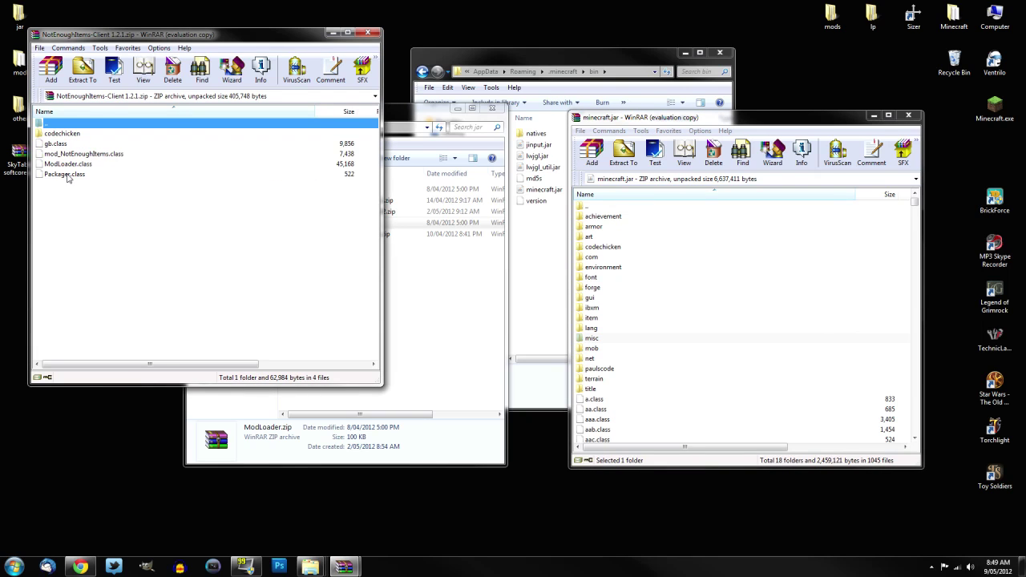
left_click_drag(87, 204, 739, 420)
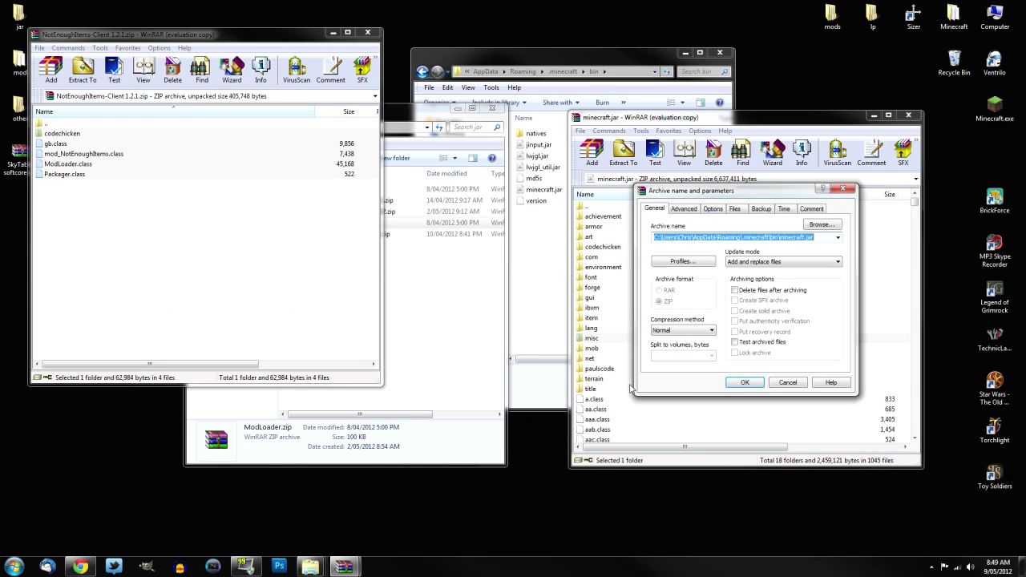
left_click(745, 382)
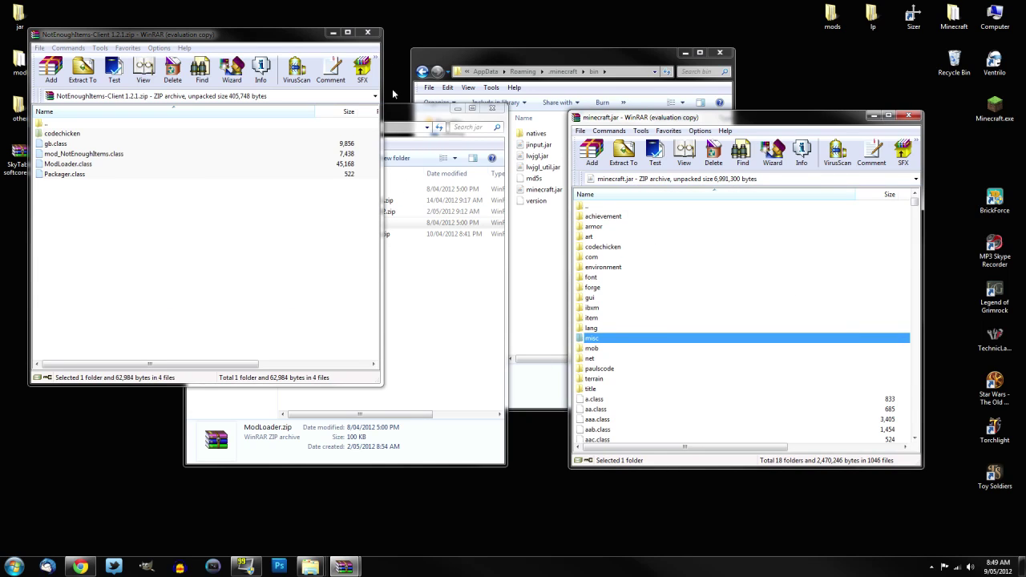
left_click(370, 33)
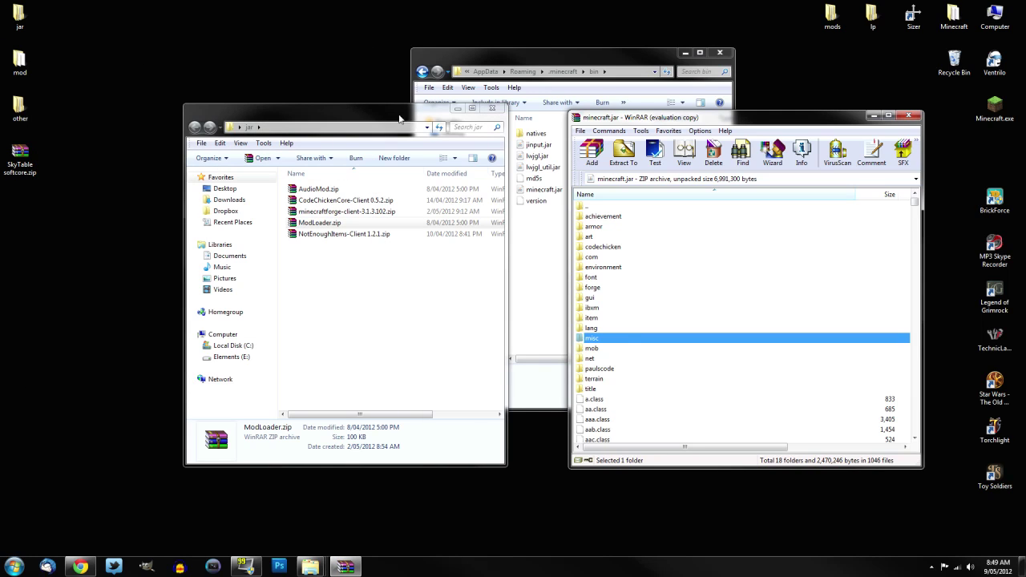
left_click(492, 109)
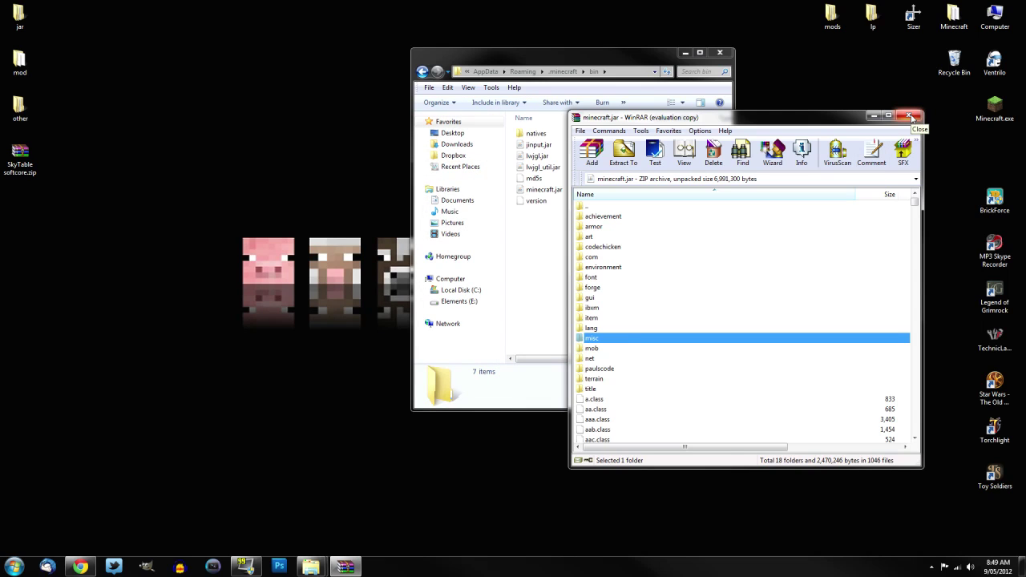
left_click(911, 117)
Go back to the .minecraft folder and create a new folder in it named mods
left_click(423, 71)
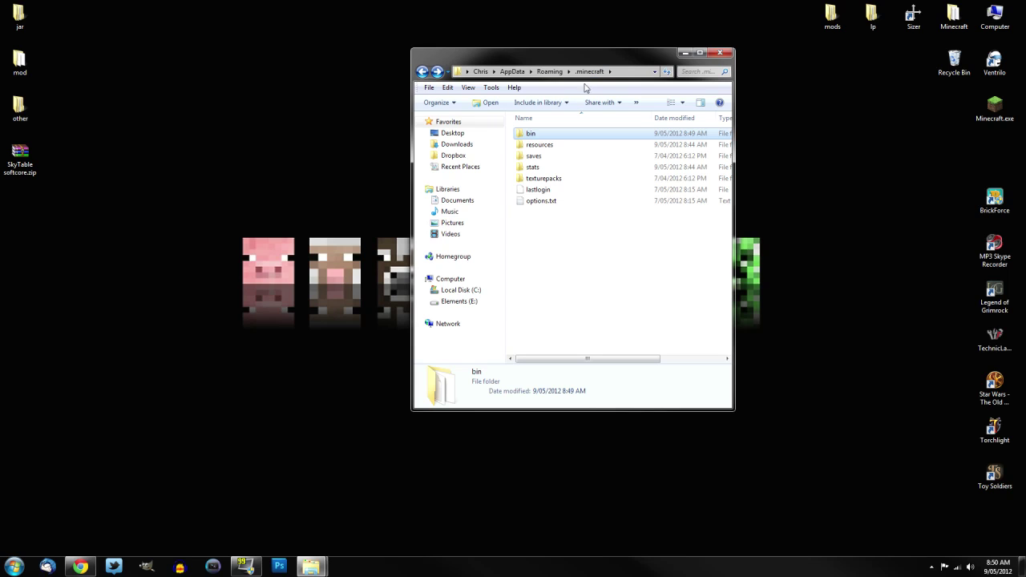
right_click(565, 263)
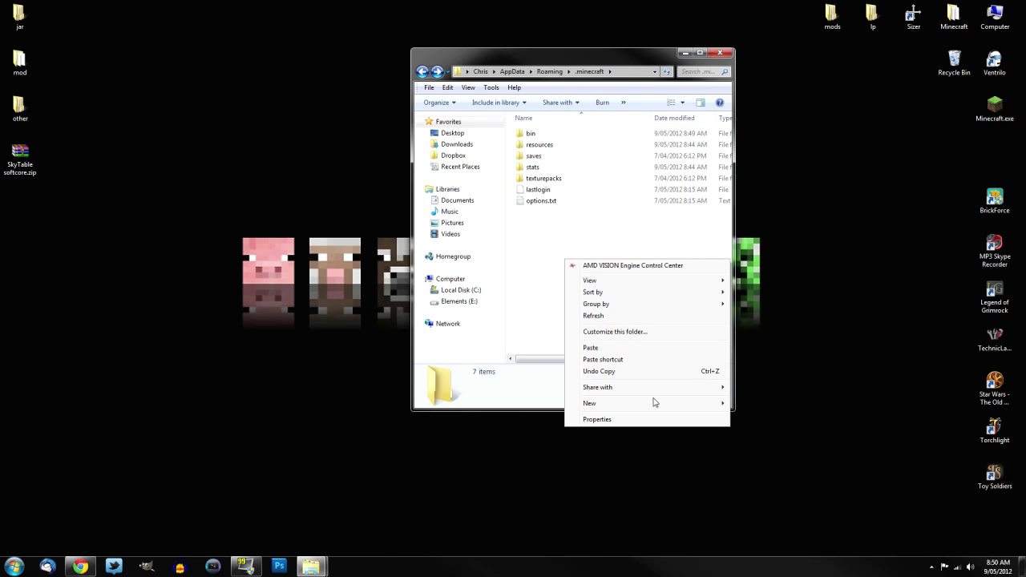
mouse_move(653, 402)
left_click(758, 404)
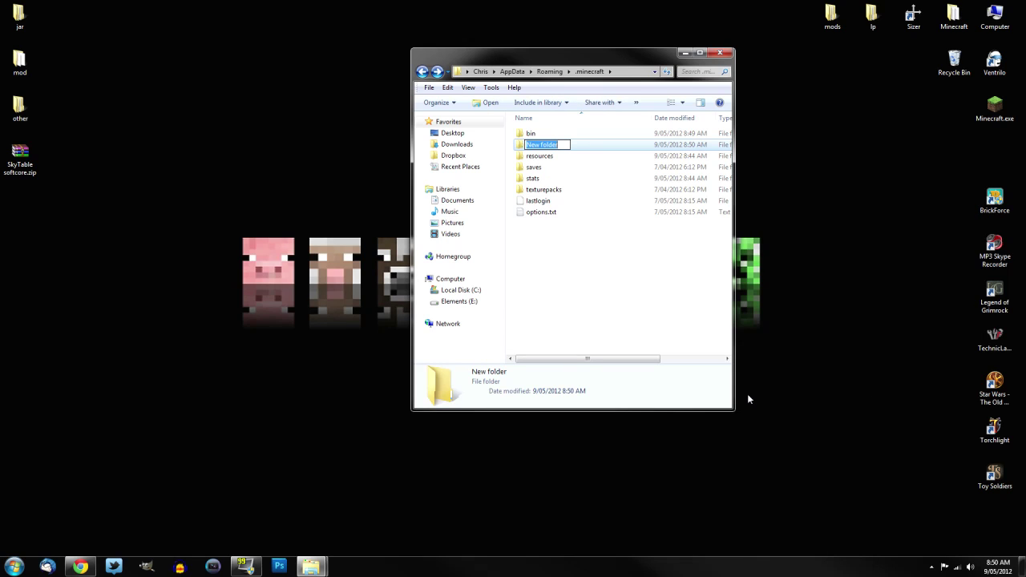
type("mods")
key("Return")
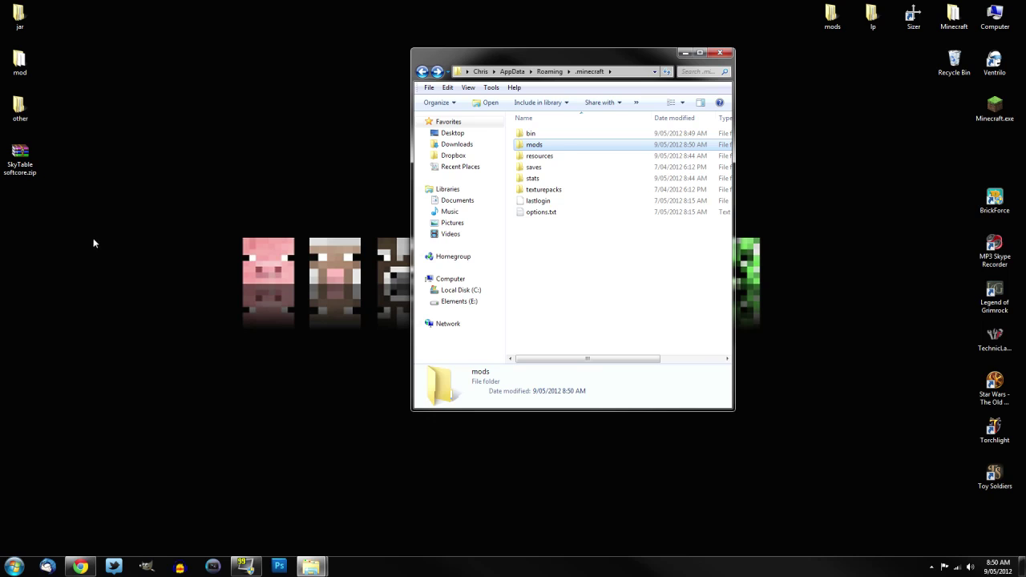
Open the desktop mod folder beside .minecraft and move all its mod files into the .minecraft mods folder
double_click(30, 76)
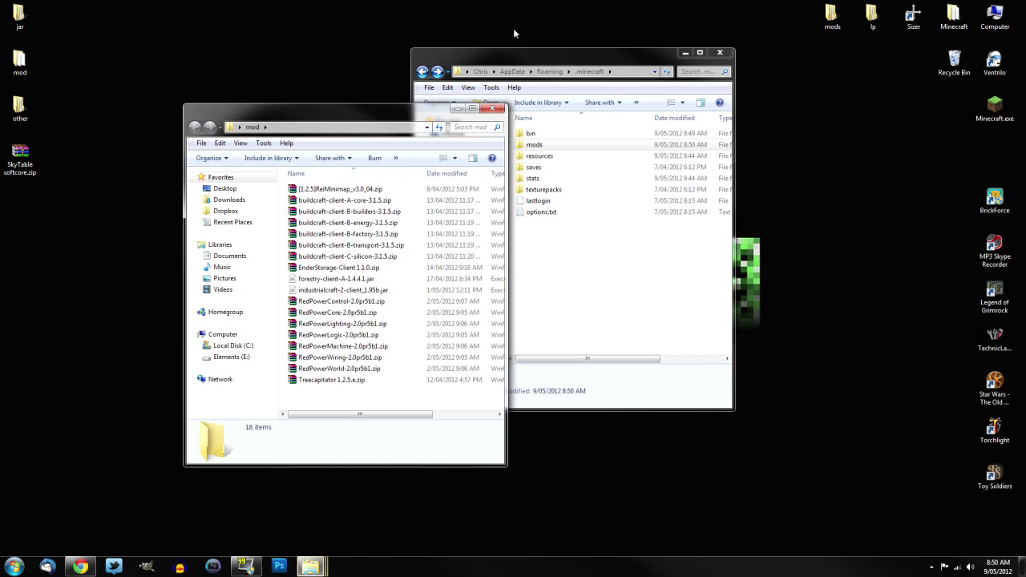
left_click_drag(565, 54, 761, 120)
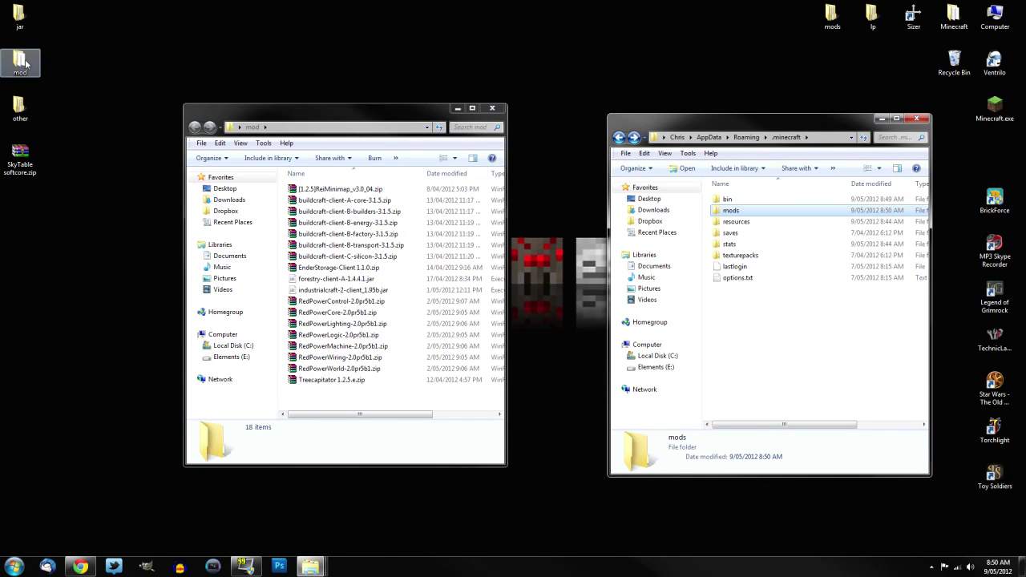
left_click_drag(305, 119, 302, 106)
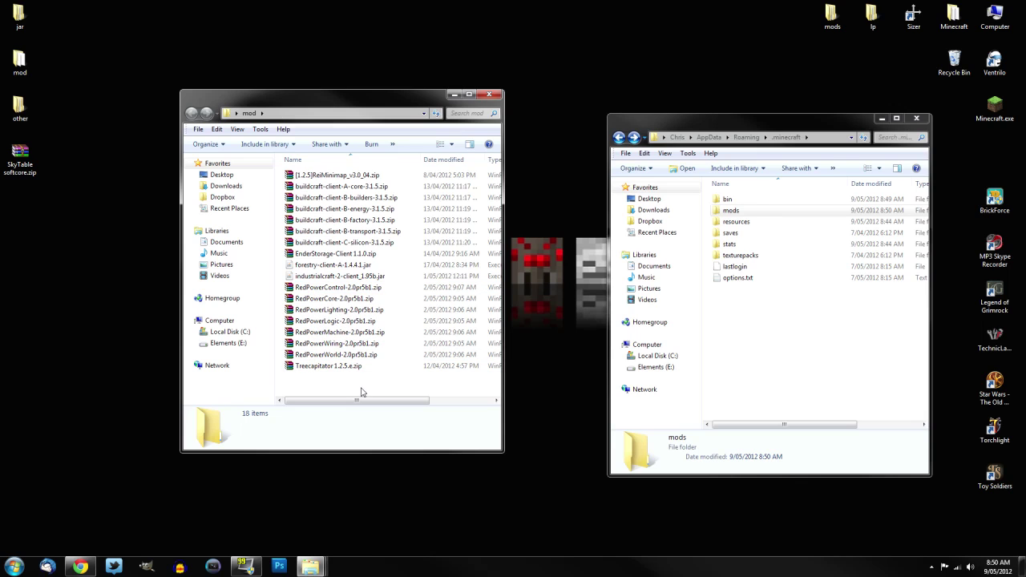
left_click_drag(358, 390, 742, 213)
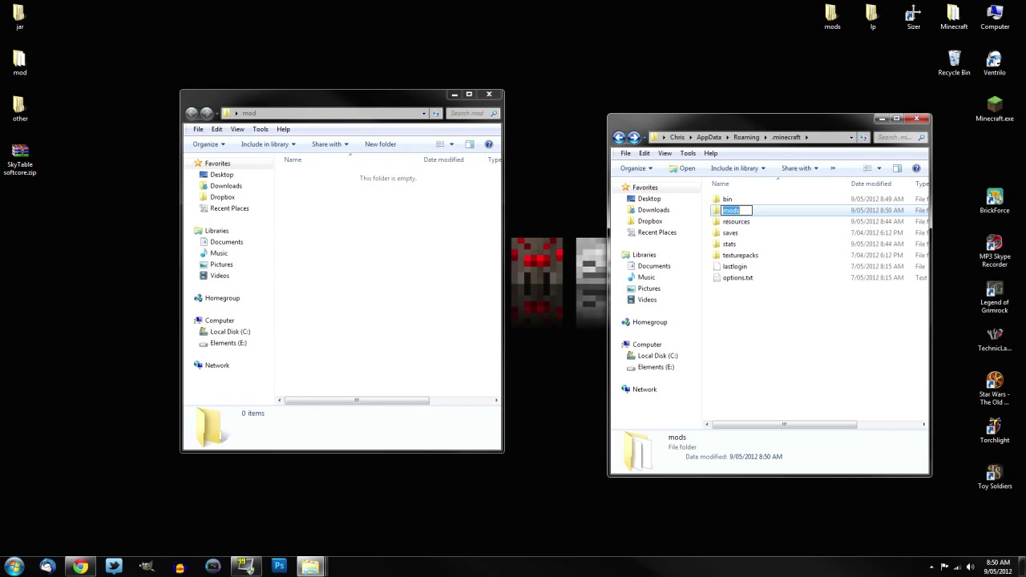
Copy all files from the .minecraft mods folder back into the desktop mod folder and close the desktop folder's window
double_click(716, 210)
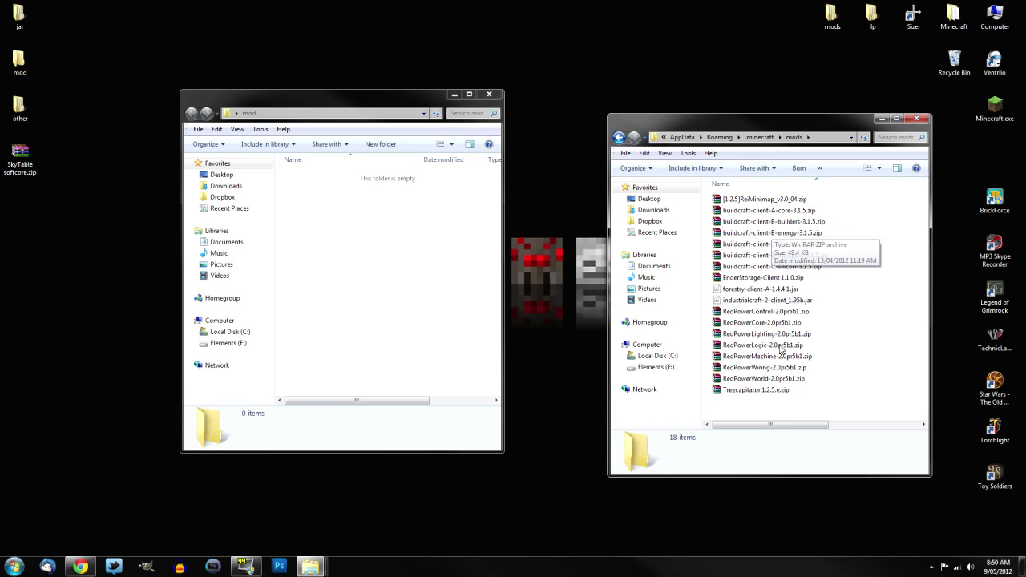
left_click_drag(783, 415, 741, 205)
right_click(741, 205)
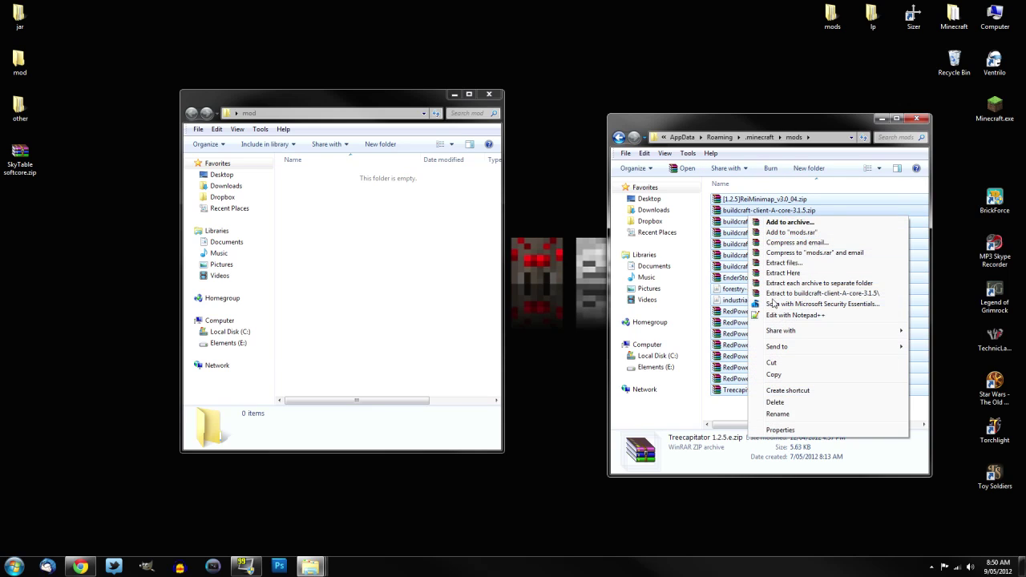
left_click(794, 373)
right_click(383, 270)
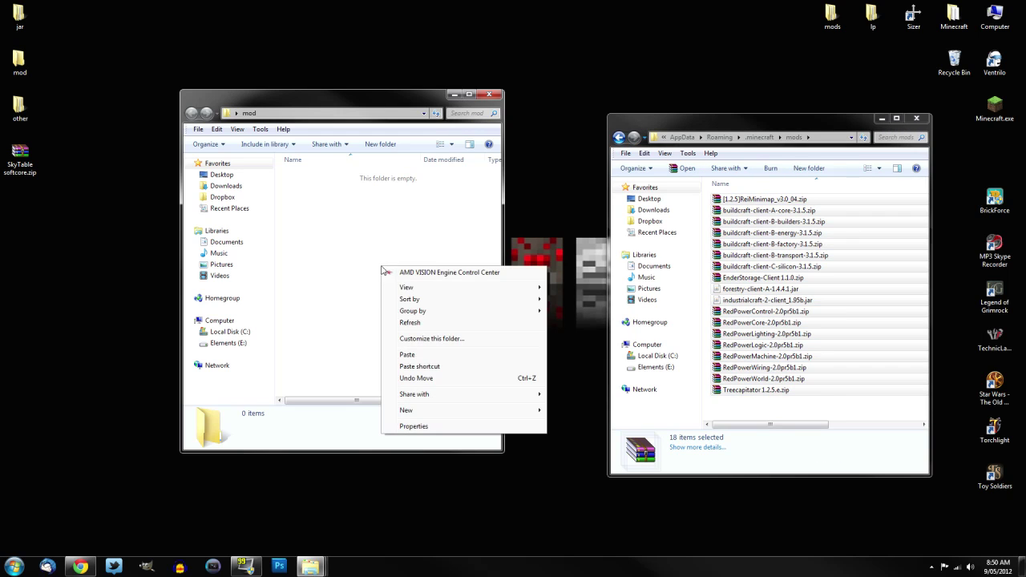
left_click(429, 356)
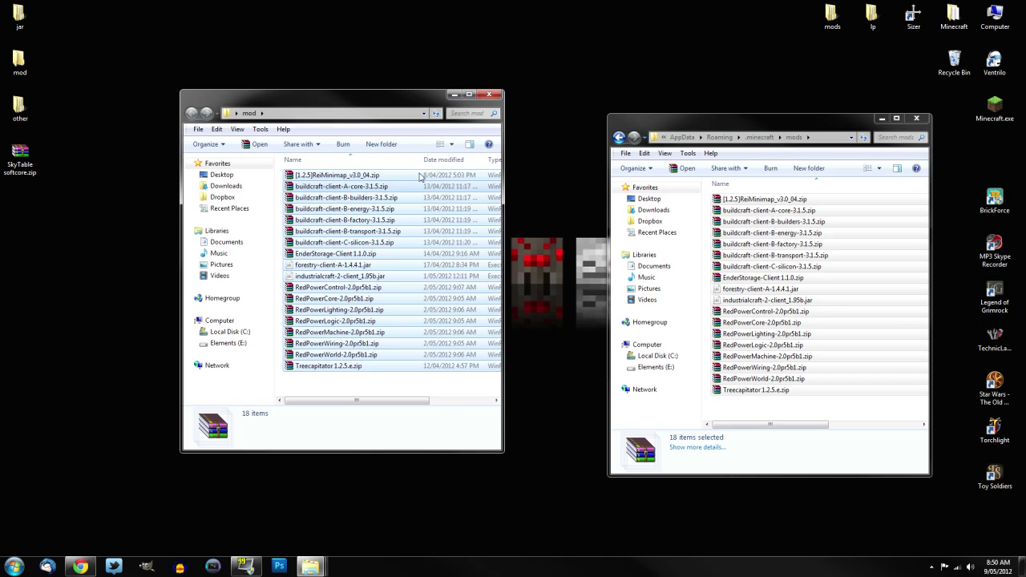
left_click(491, 95)
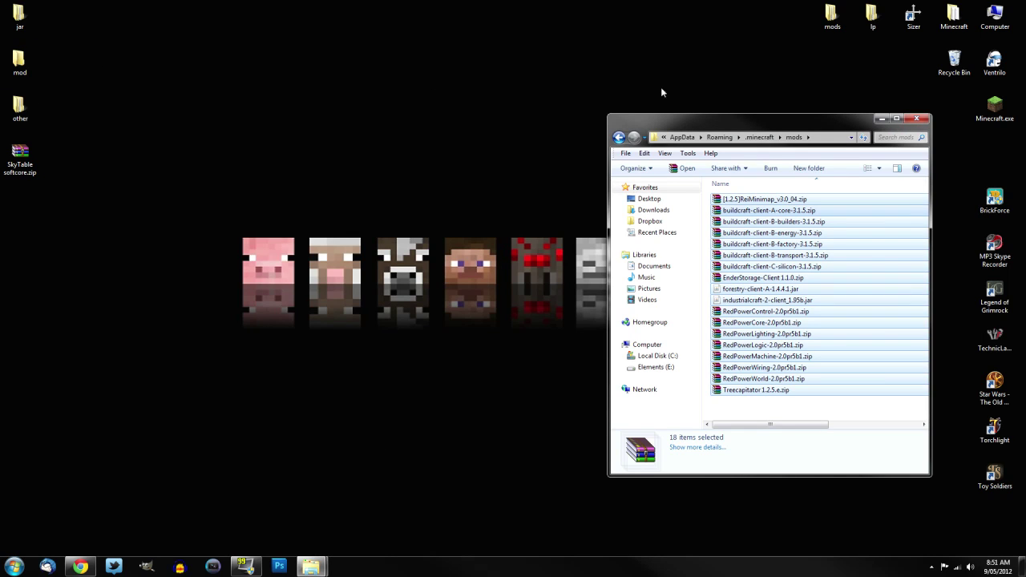
Return to the .minecraft folder and open the desktop folder named other beside it
left_click(618, 137)
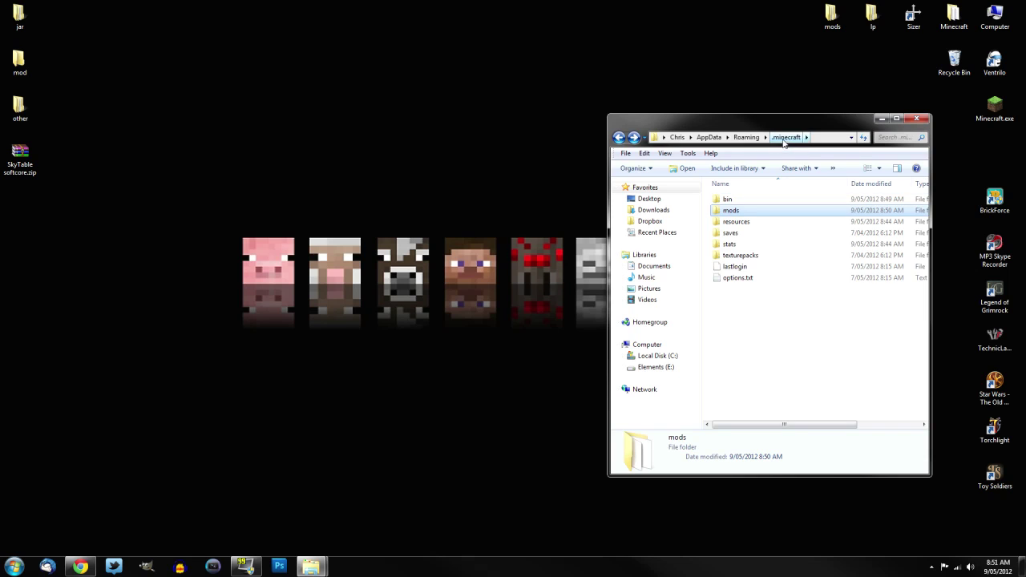
left_click_drag(774, 125, 547, 87)
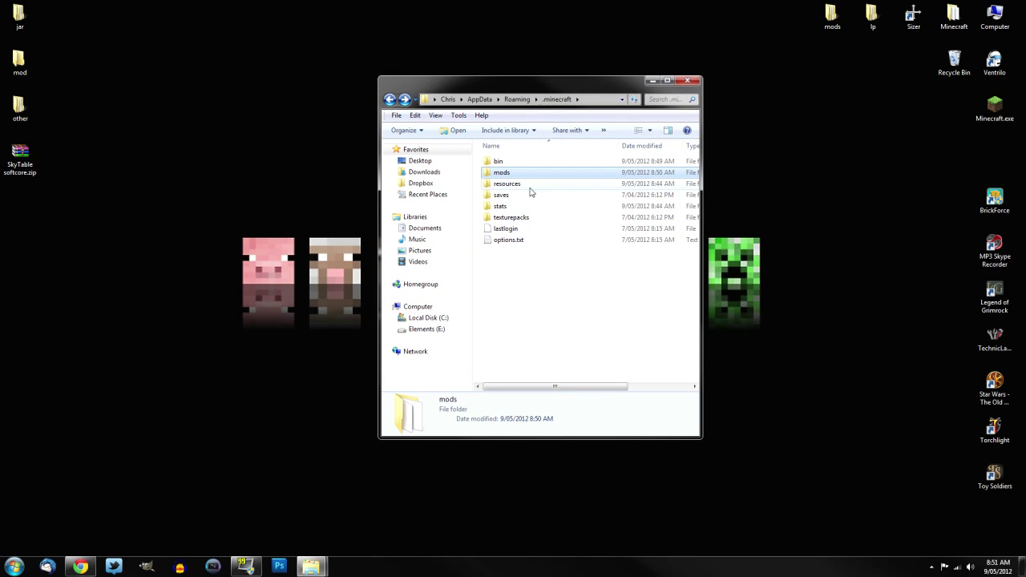
double_click(20, 106)
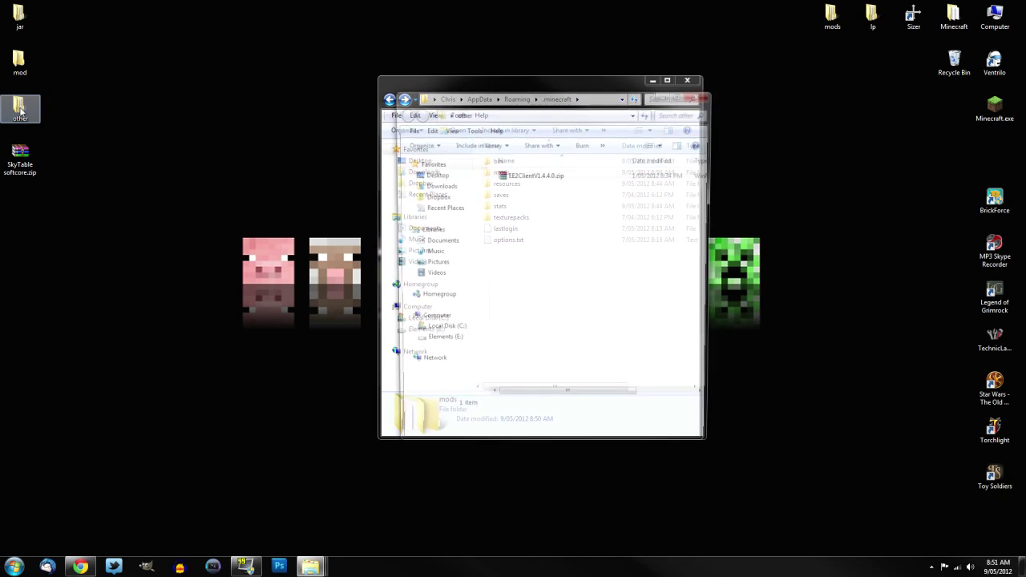
left_click_drag(544, 101, 212, 104)
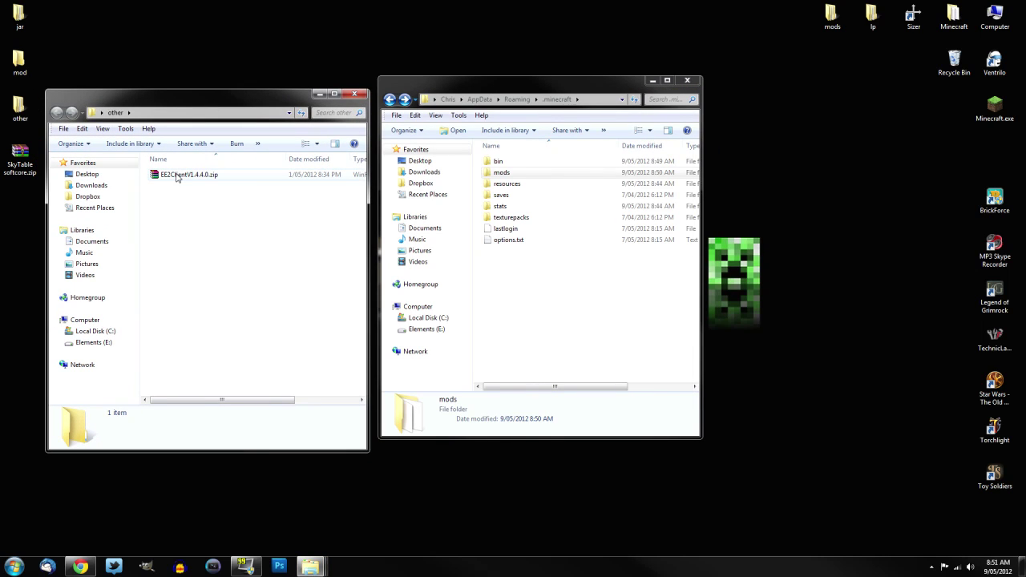
Extract the mods and resources folders from EE2ClientV1.4.4.0.zip into .minecraft, merging the existing mods folder, and open that mods folder
left_click(510, 175)
left_click(185, 182)
double_click(174, 175)
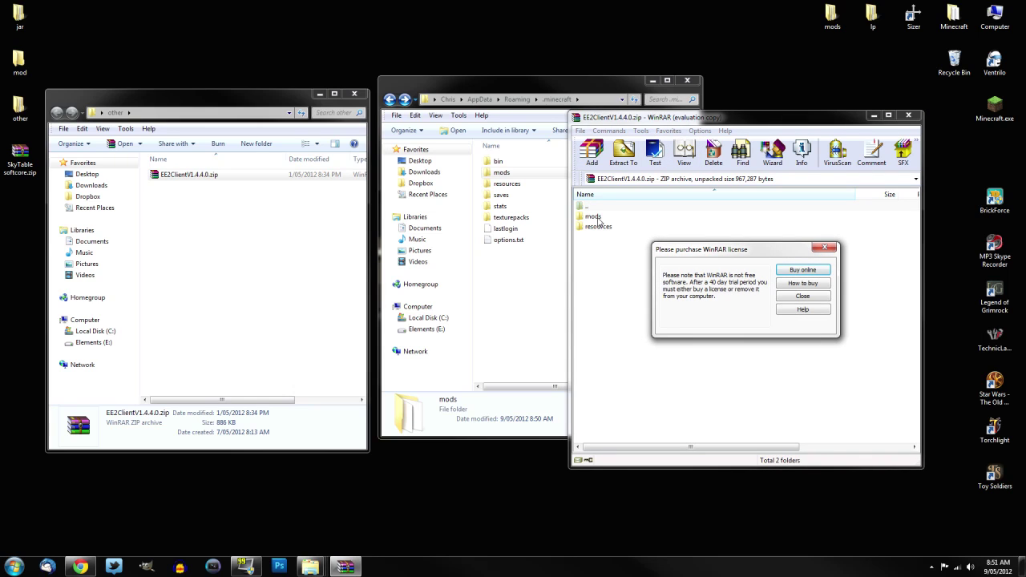
left_click(802, 296)
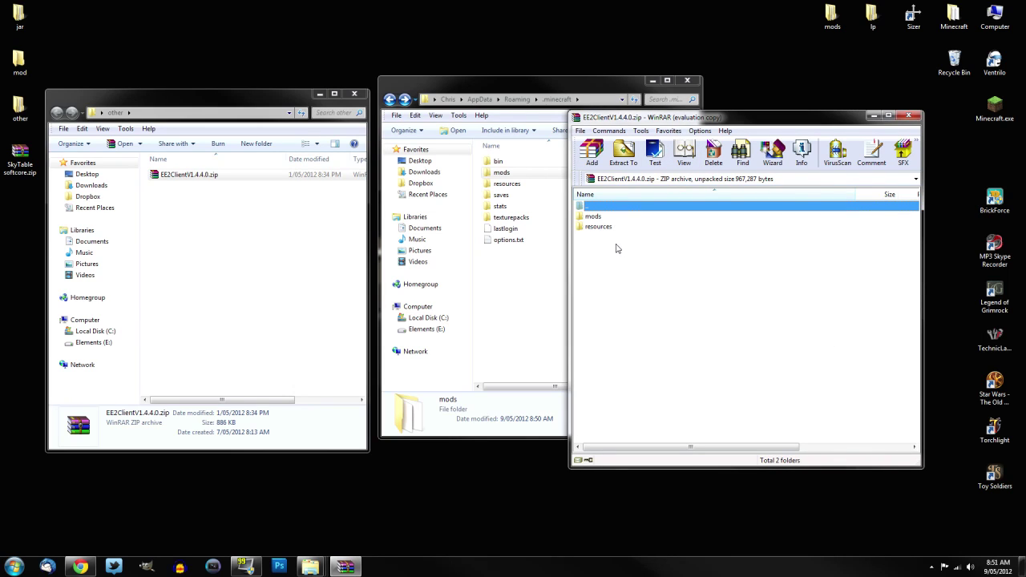
left_click_drag(616, 248, 529, 307)
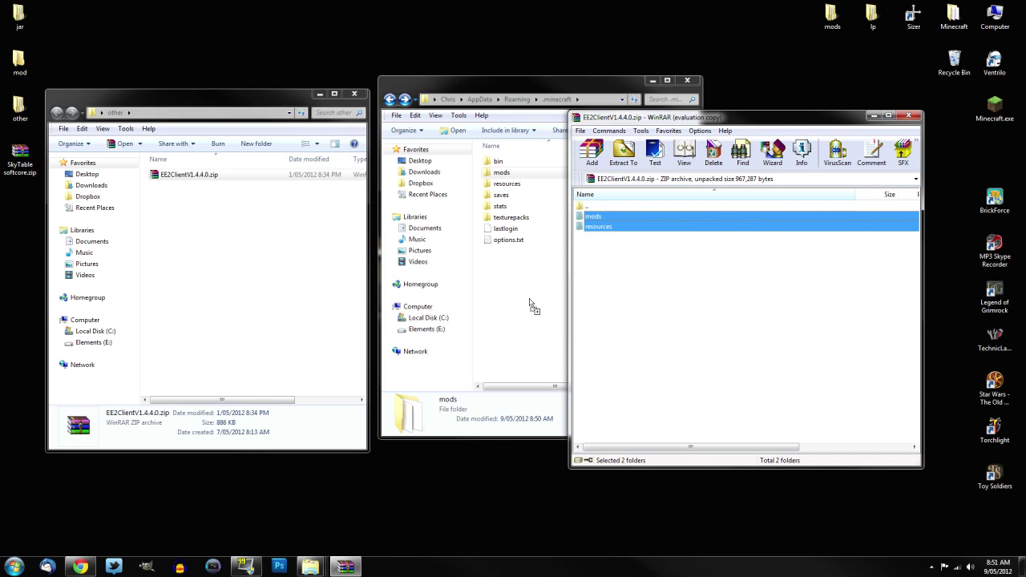
left_click_drag(529, 303, 529, 303)
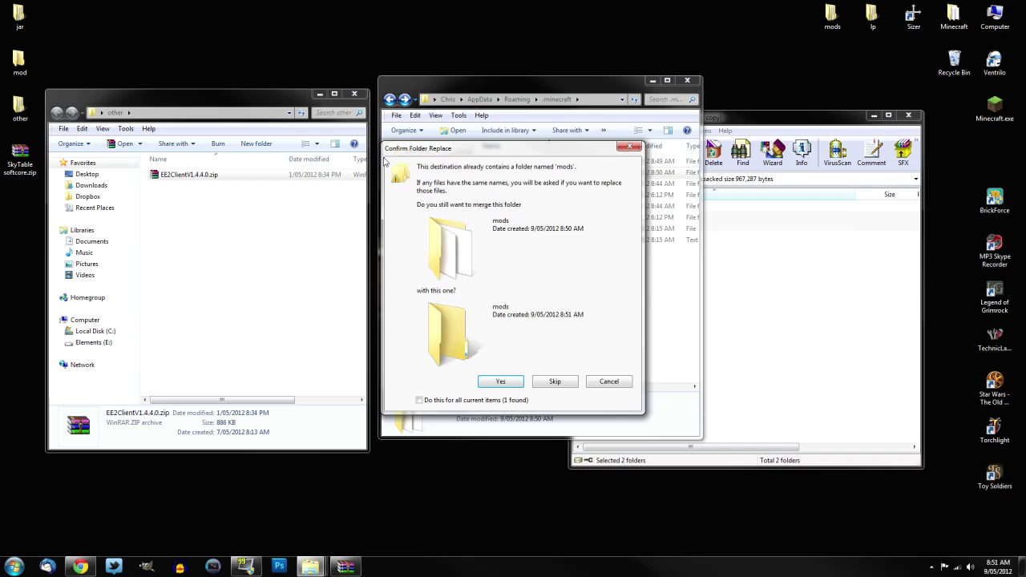
left_click(501, 383)
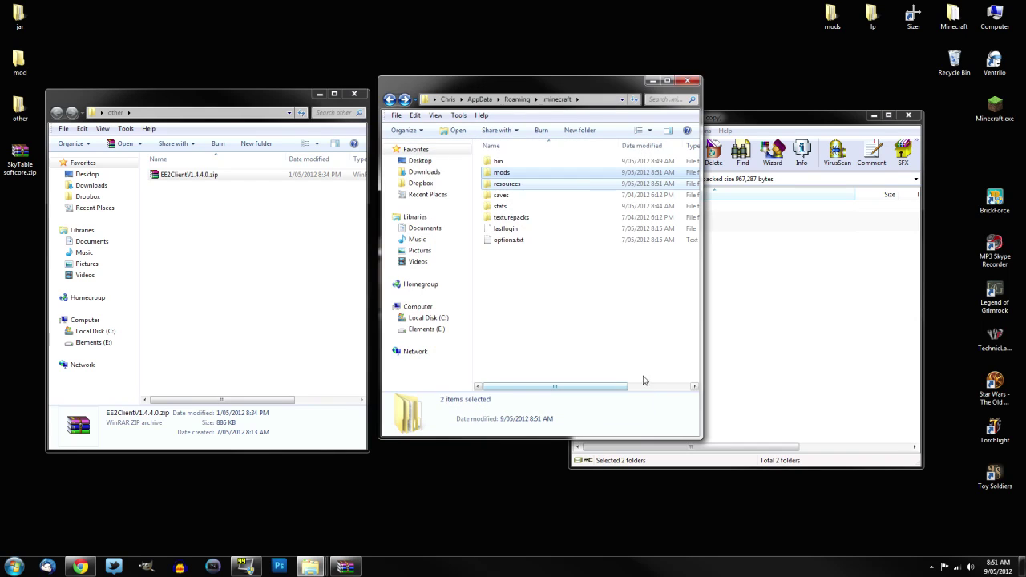
double_click(506, 174)
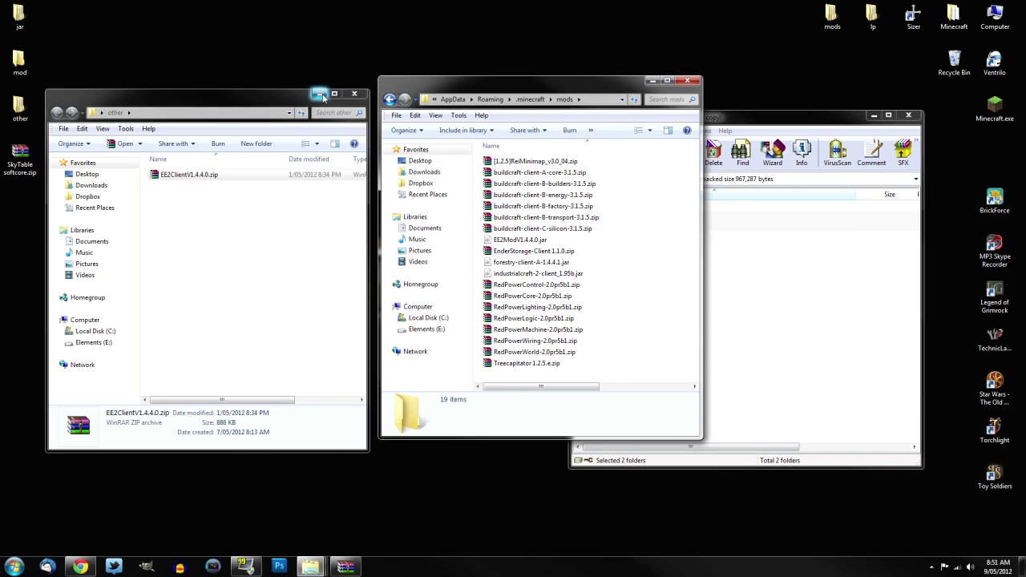
Close the other folder and the EE2ClientV1.4.4.0.zip archive, and open the saves folder in .minecraft
left_click(354, 97)
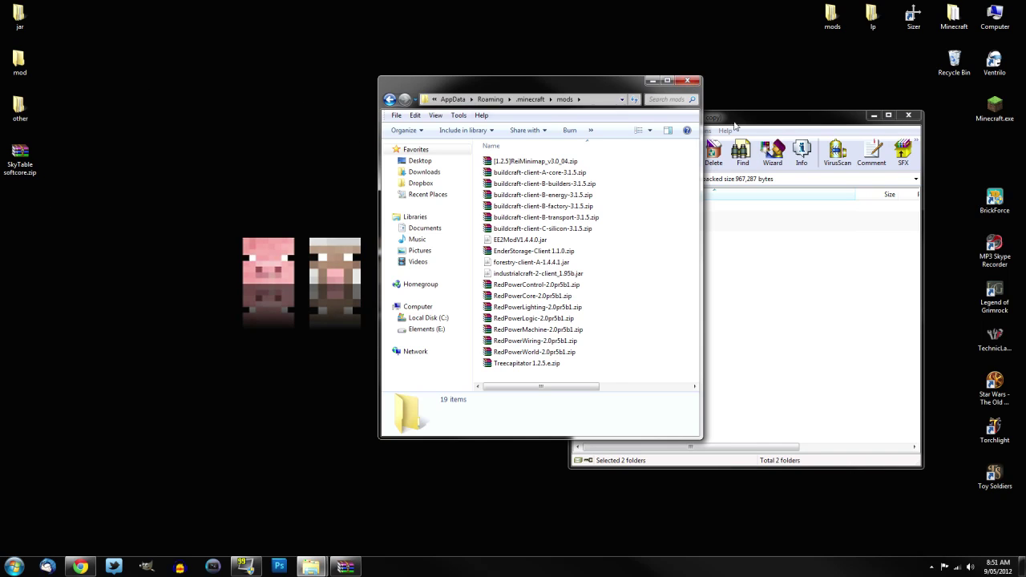
left_click(791, 123)
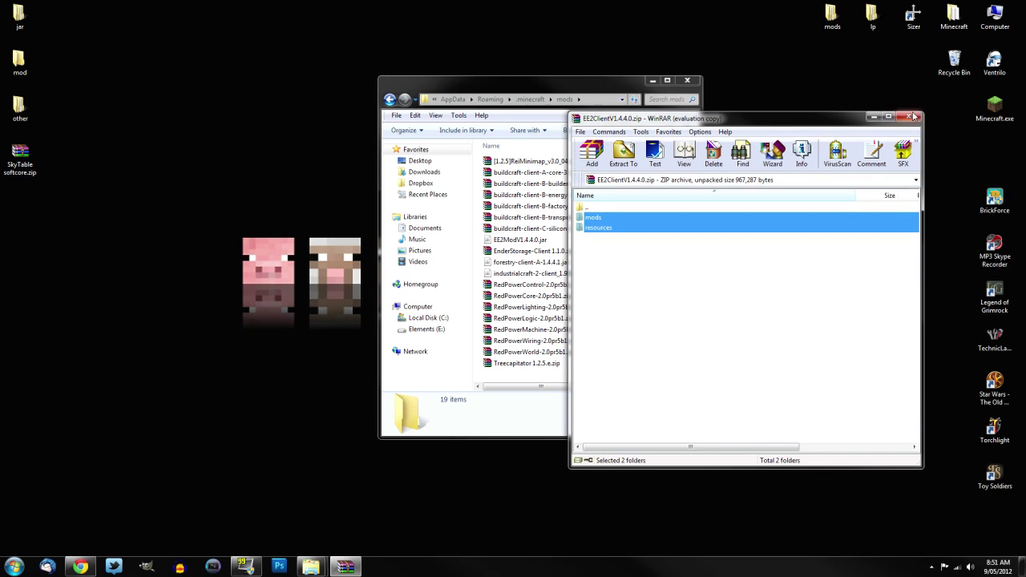
left_click(908, 116)
left_click(389, 99)
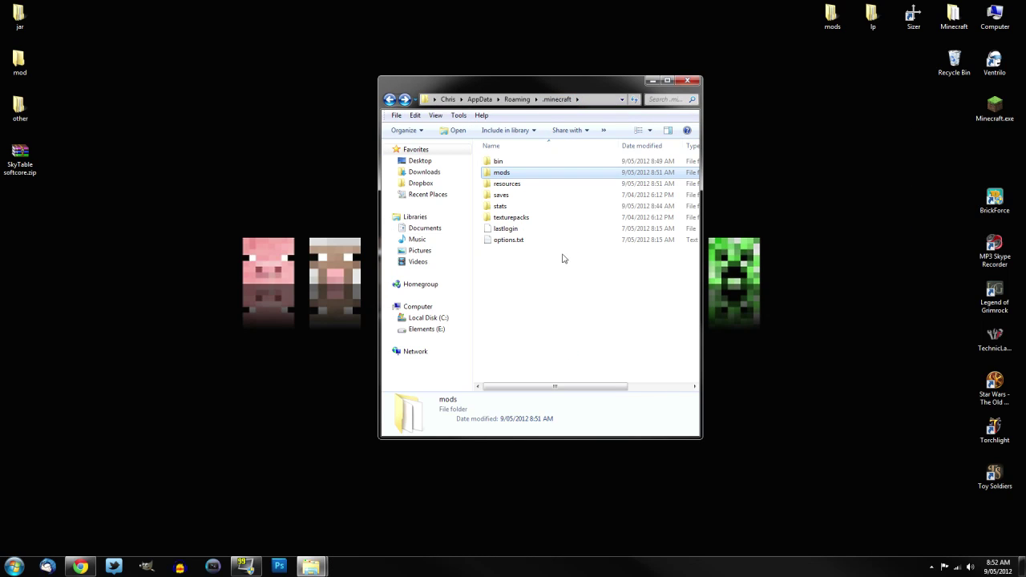
double_click(507, 198)
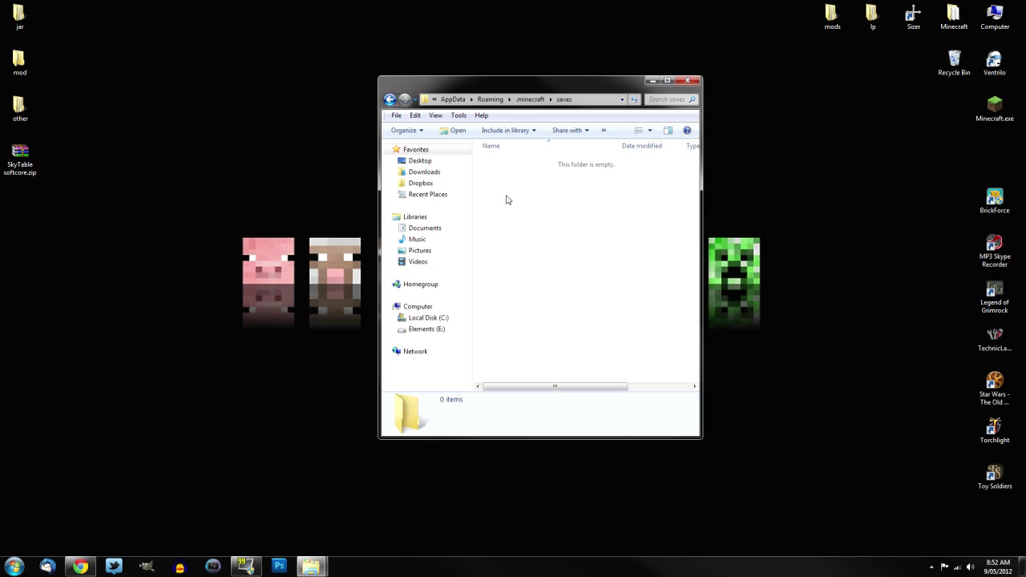
Extract the SkyTable softcore folder from the desktop's SkyTable softcore.zip into the .minecraft saves folder and close the archive
double_click(21, 152)
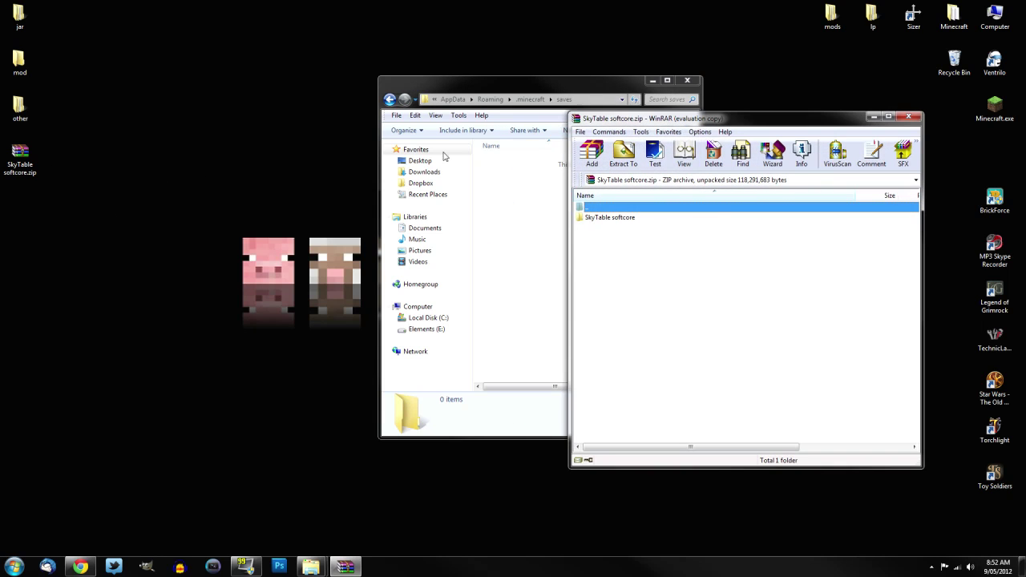
left_click_drag(752, 112, 210, 133)
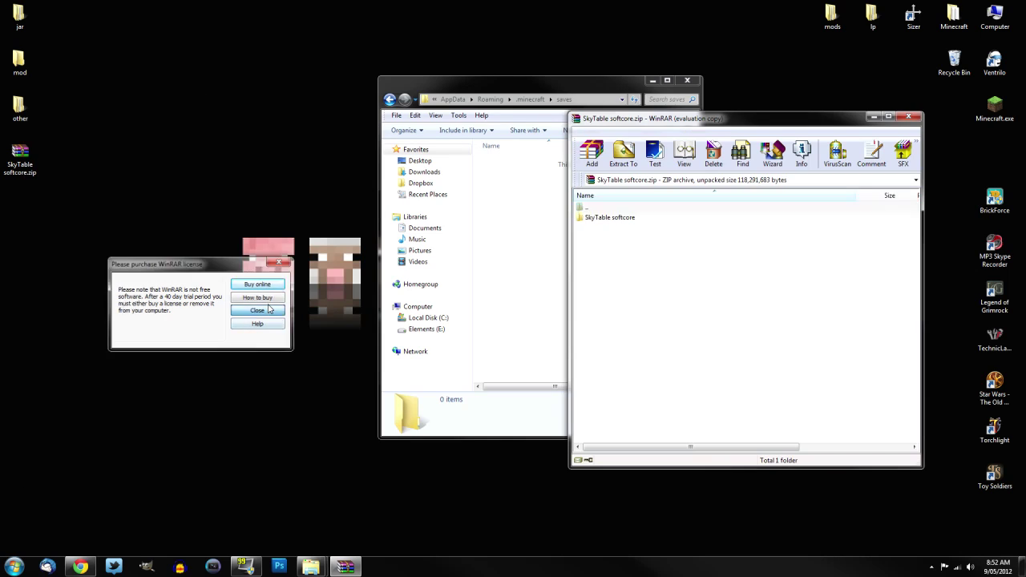
left_click(257, 310)
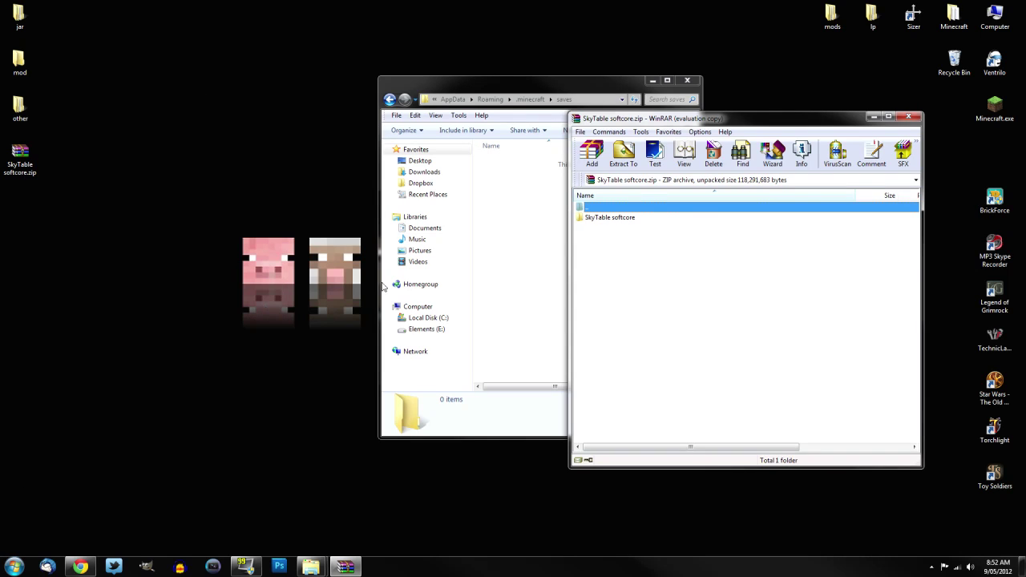
left_click_drag(761, 125, 206, 131)
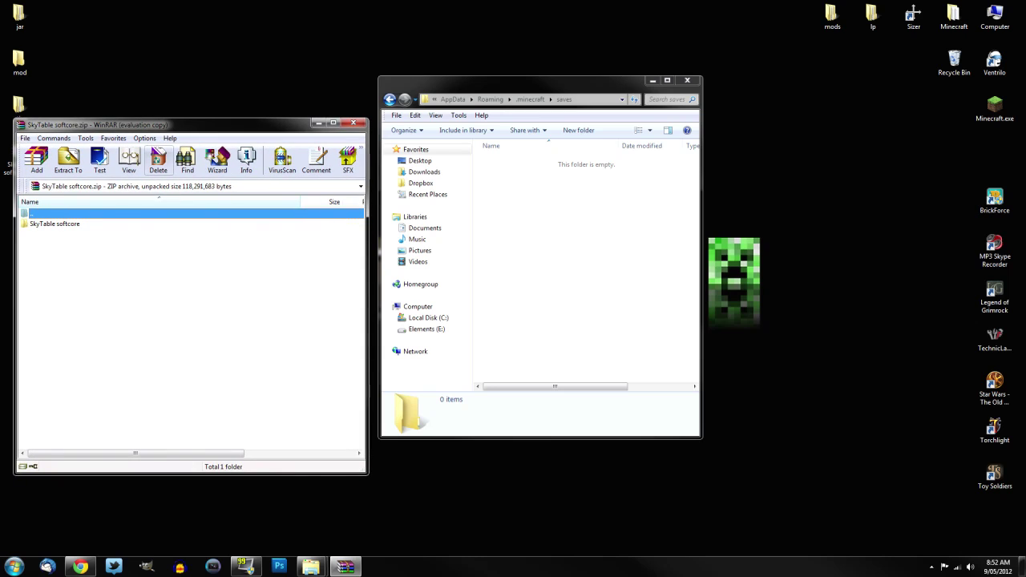
left_click(48, 225)
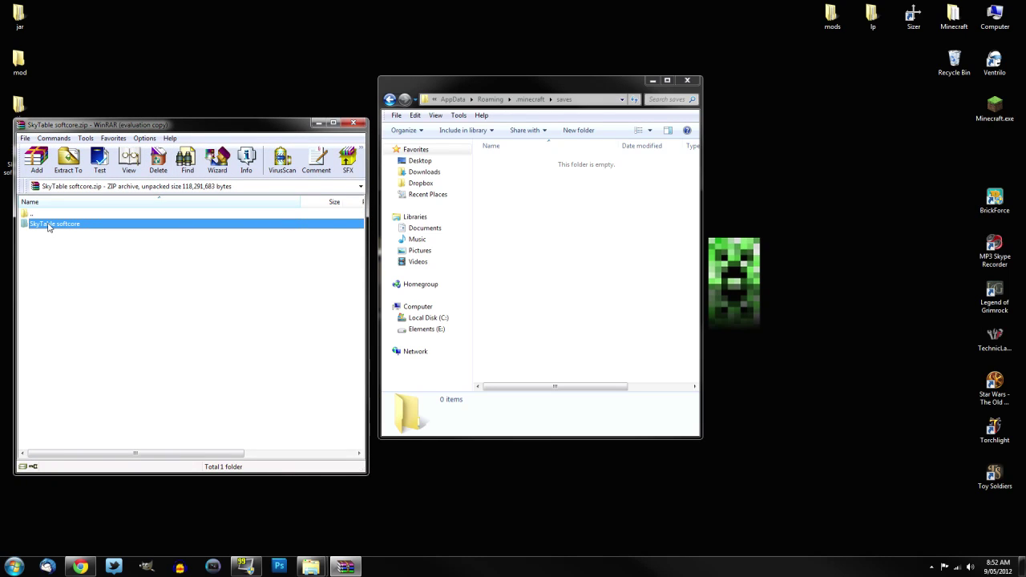
left_click_drag(49, 226, 542, 245)
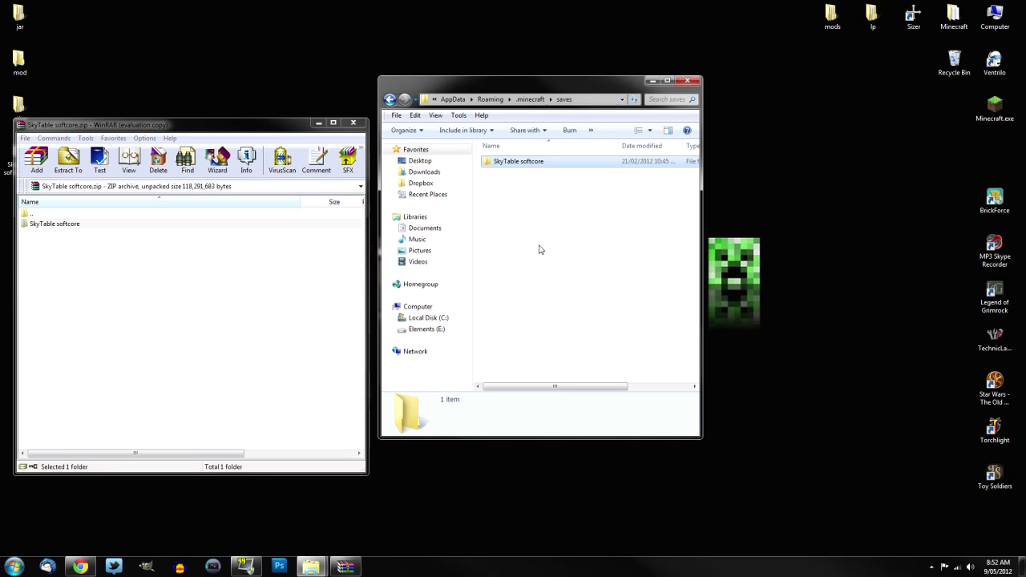
left_click(353, 122)
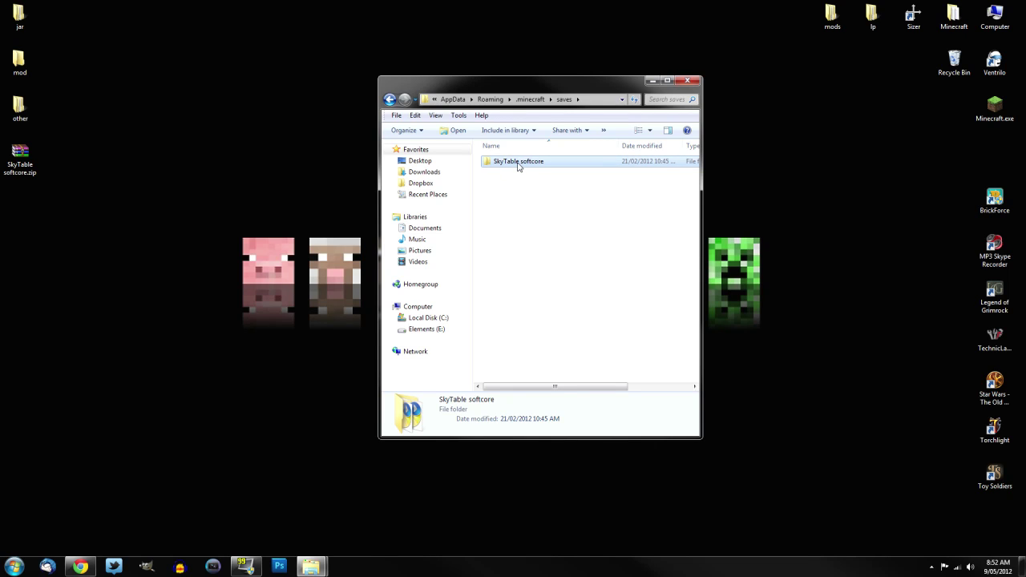
Open the data folder inside the SkyTable softcore save, closing the media player if the tablet .dat file opens in it
double_click(517, 162)
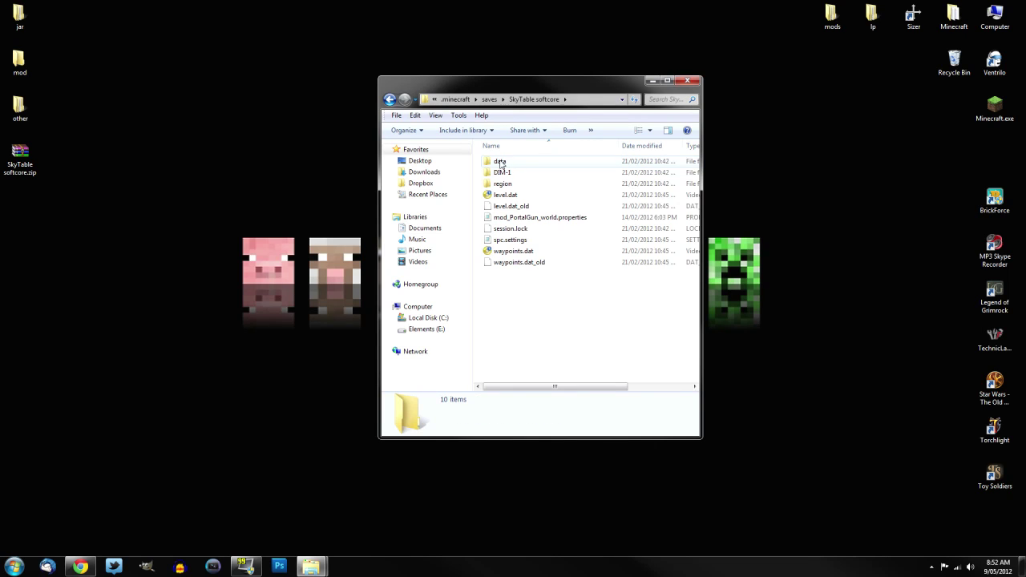
double_click(507, 163)
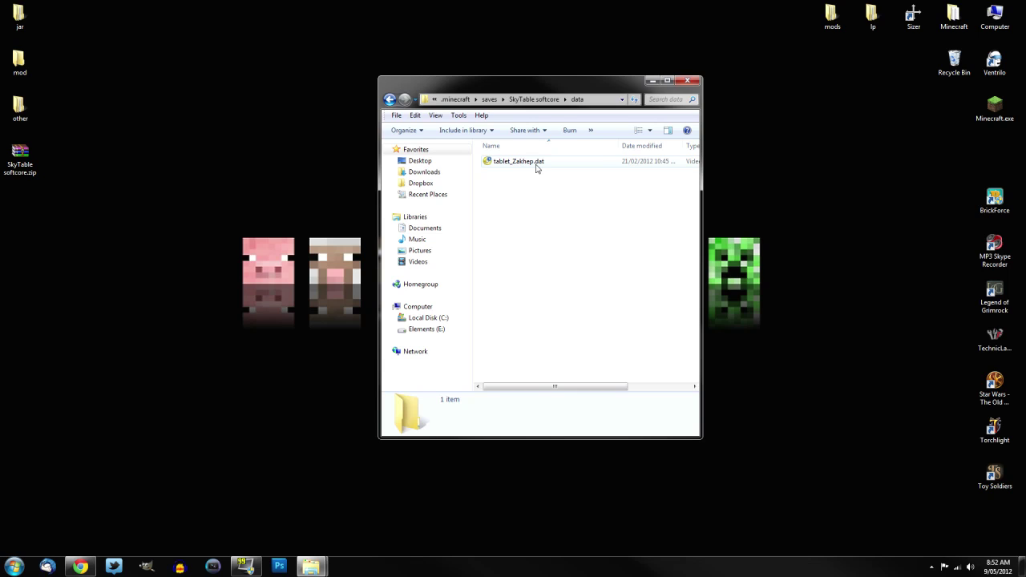
left_click(528, 166)
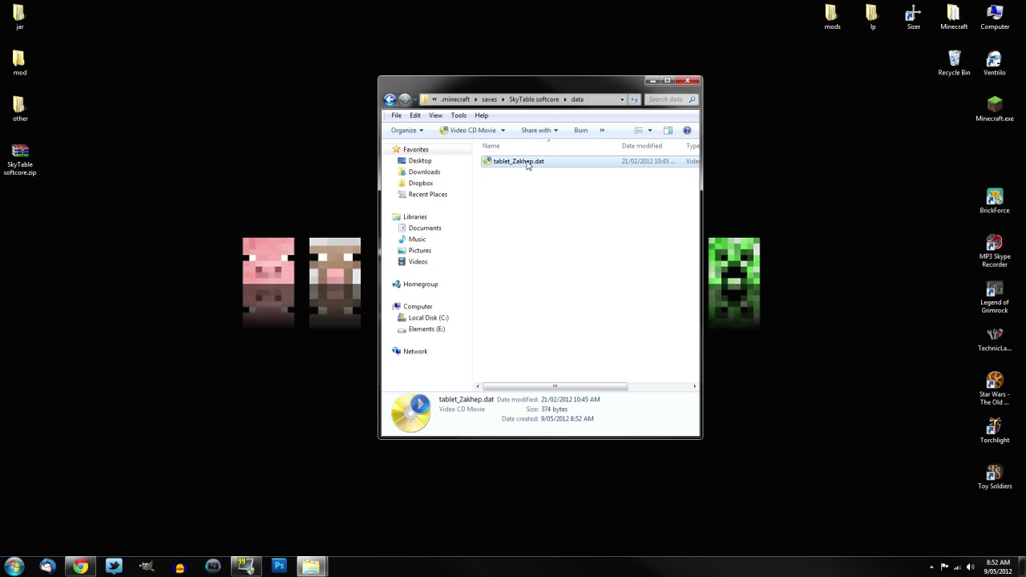
double_click(528, 166)
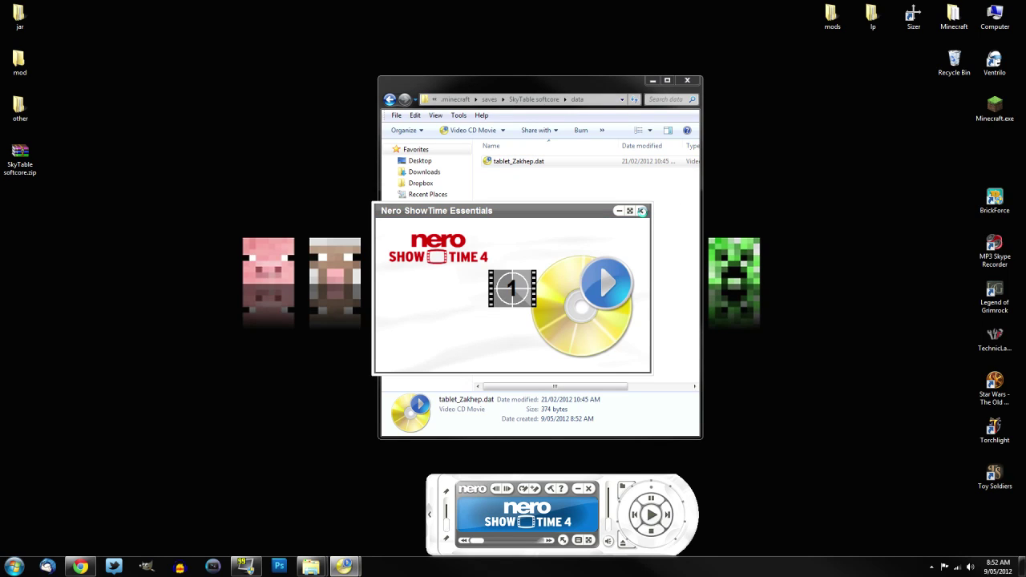
left_click(641, 211)
Rename the tablet .dat file, replacing the name after "tablet_" with the player's own Minecraft username
left_click(528, 162)
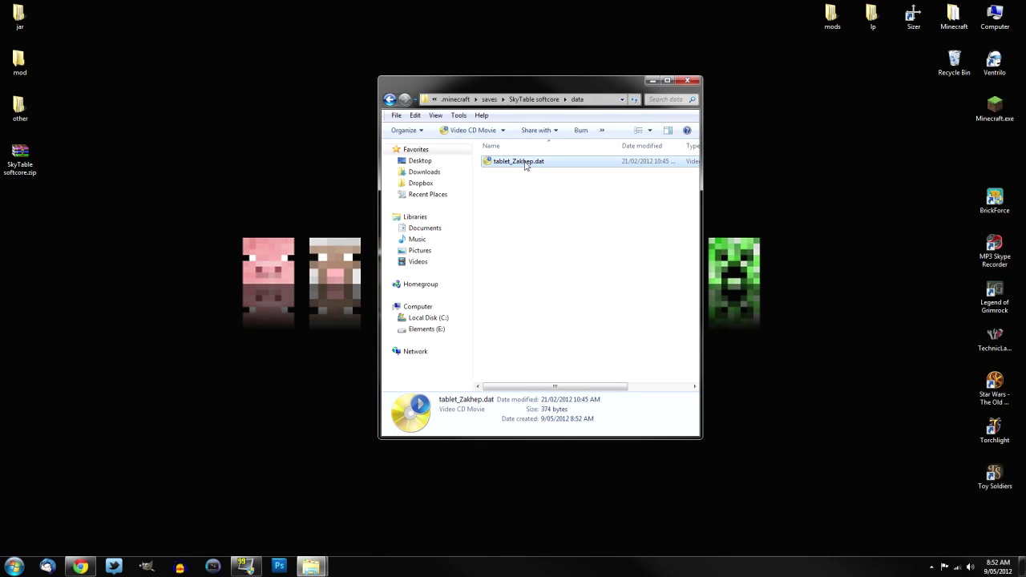
key("Right")
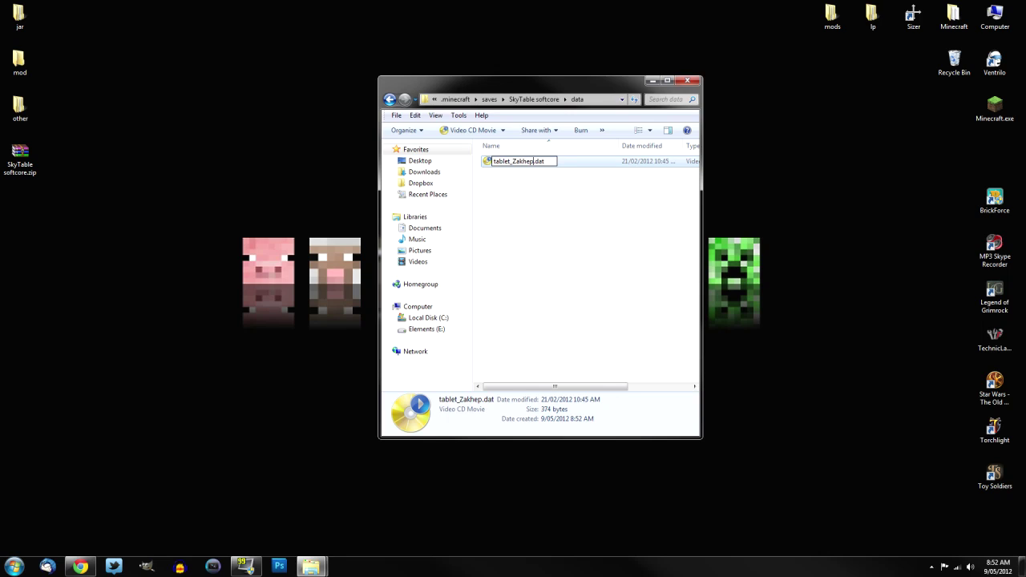
key("shift+Left")
key("shift+Left")
key("shift+Left")
key("shift+Left")
key("shift+Left")
key("shift+Left")
type("piedudeaus")
Return to the .minecraft folder, then start Minecraft and log in with the remembered account details
left_click(390, 99)
left_click(389, 100)
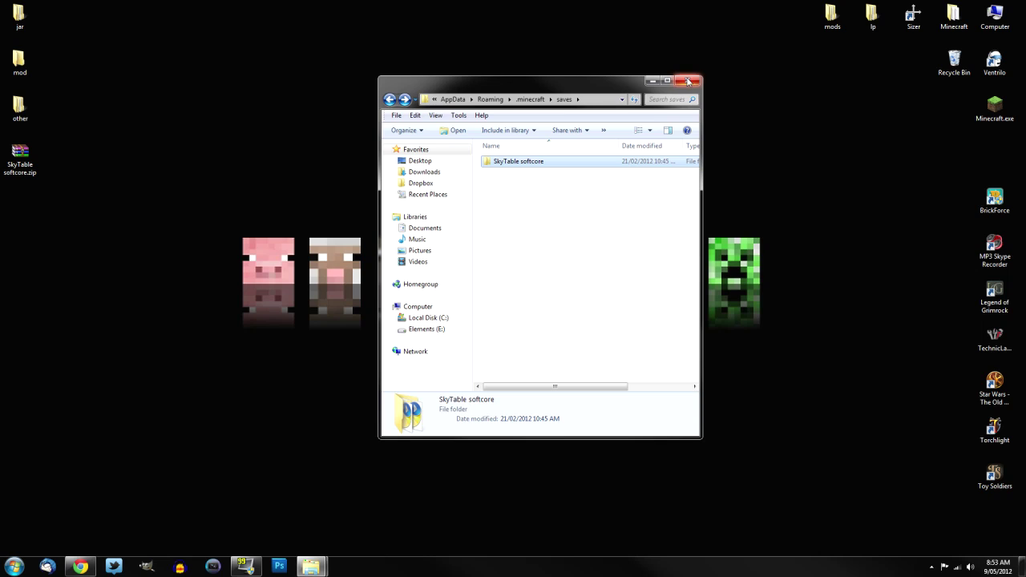
left_click(389, 100)
double_click(1002, 117)
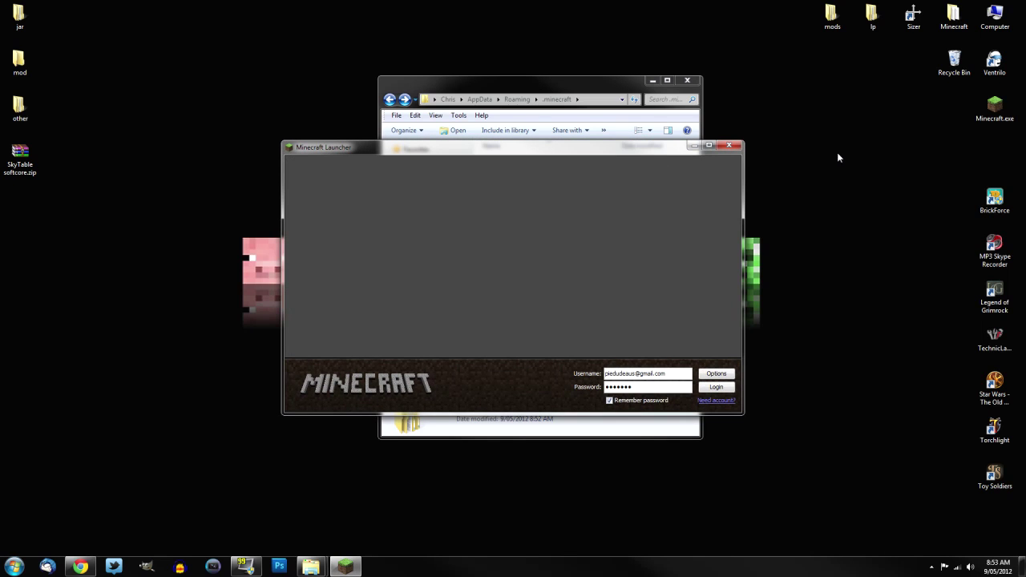
left_click(717, 388)
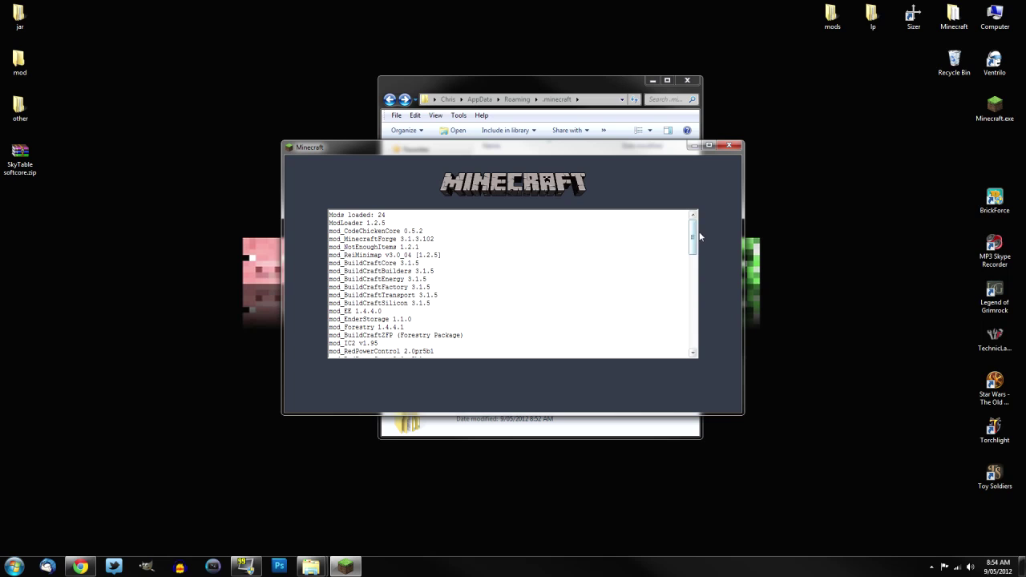
Examine the Minecraft error report for the conflicting block slot, highlight the slot number, and close the game
left_click_drag(693, 230, 692, 303)
left_click_drag(464, 309, 494, 309)
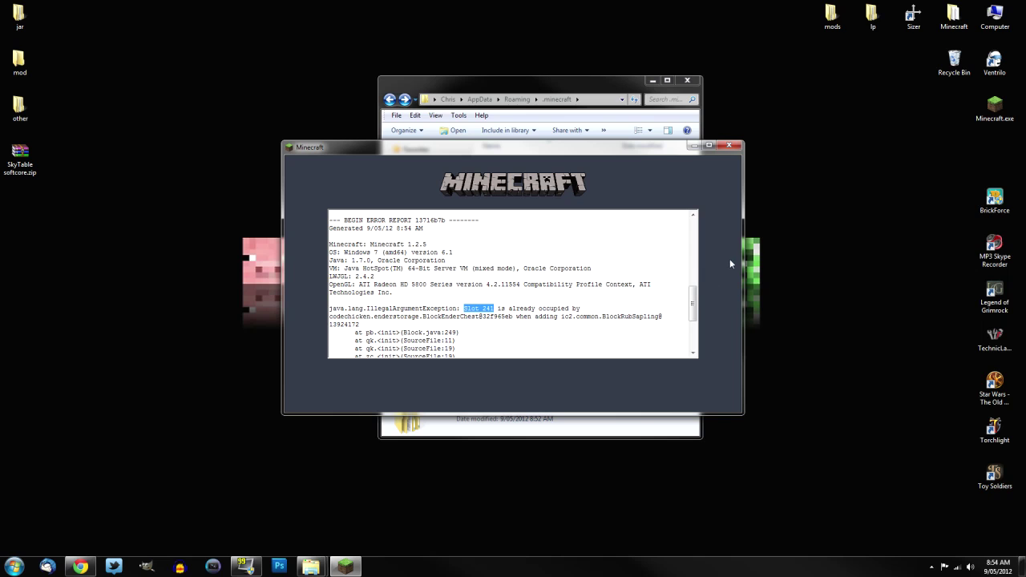
left_click(728, 145)
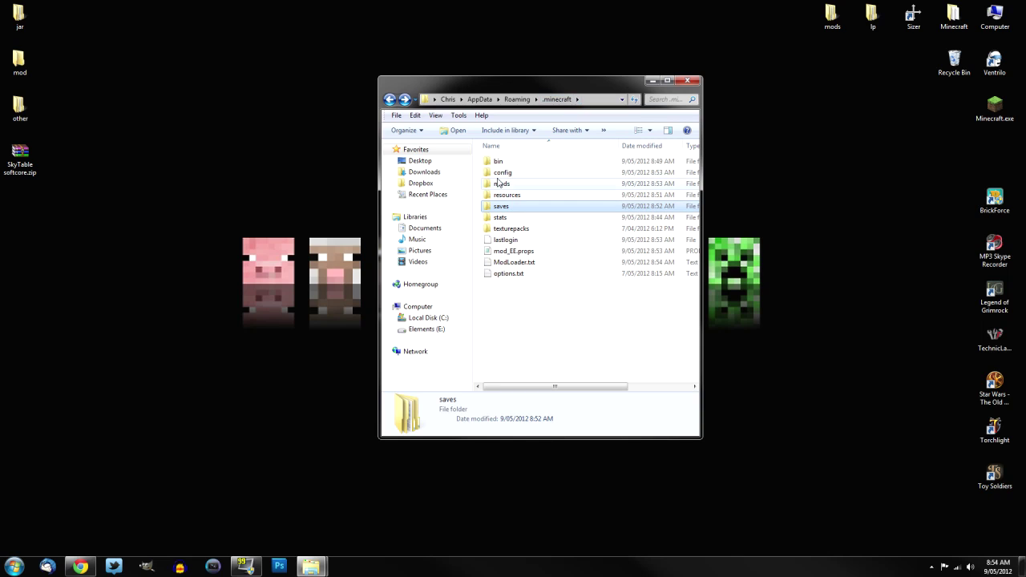
Set block.id to 211 in EnderChest.cfg from the .minecraft config folder, then save and close the file
double_click(503, 172)
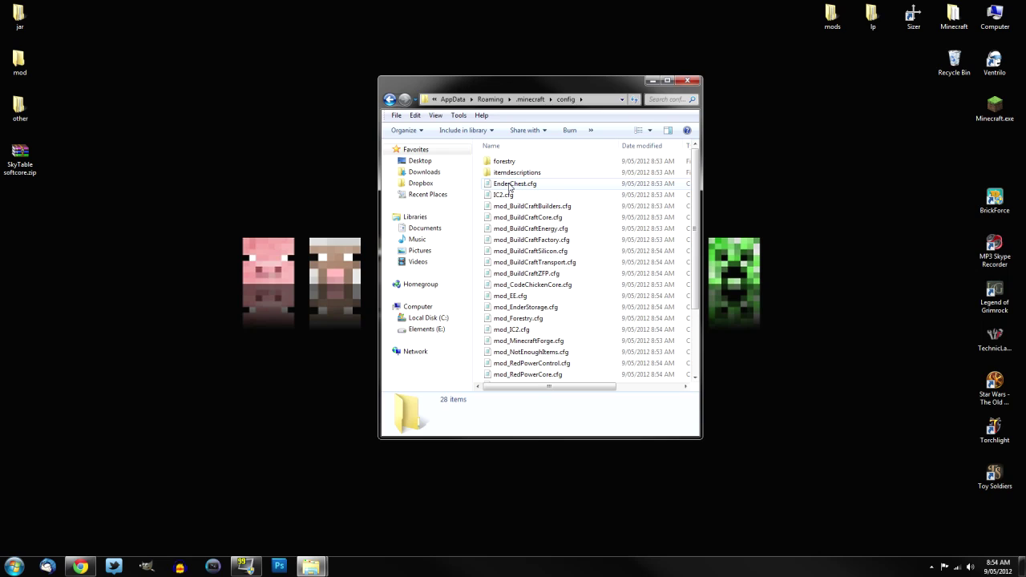
double_click(510, 185)
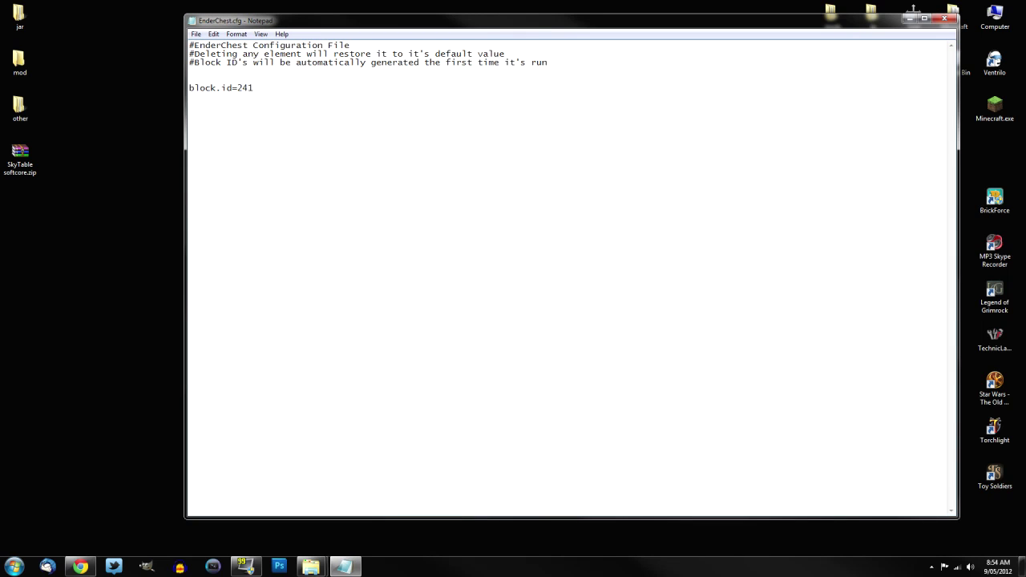
left_click_drag(189, 88, 243, 87)
left_click(254, 87)
type("1")
left_click(195, 33)
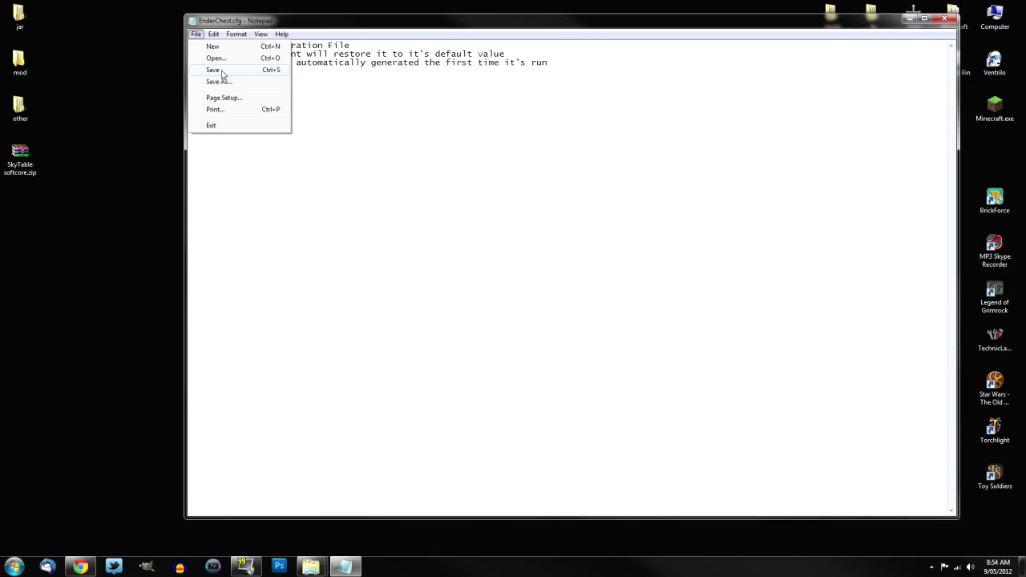
left_click(222, 73)
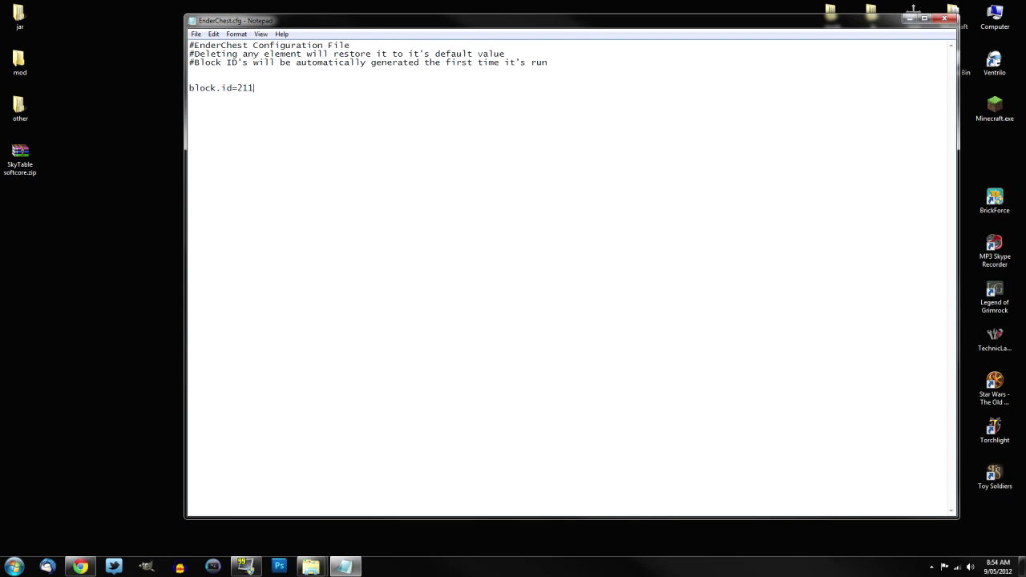
left_click(943, 19)
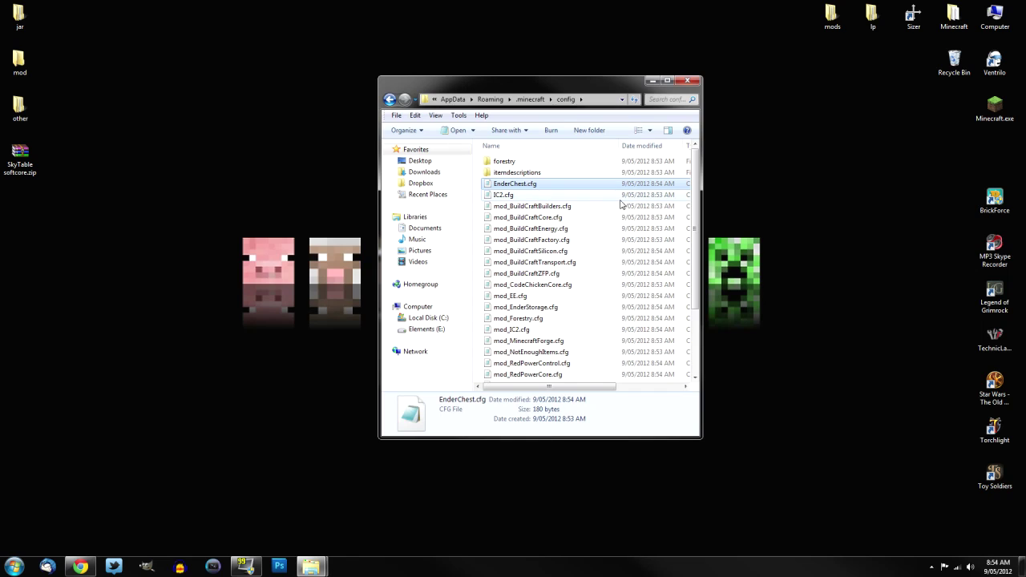
Look through IC2.cfg in the config folder for block ID settings and close the file without changing it
double_click(506, 198)
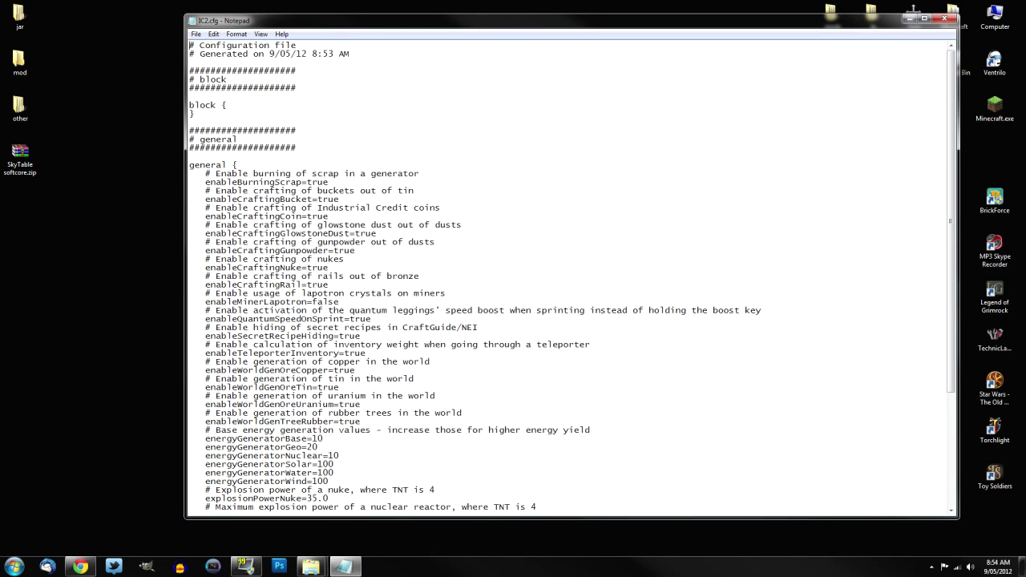
scroll(943, 75, "down", 6)
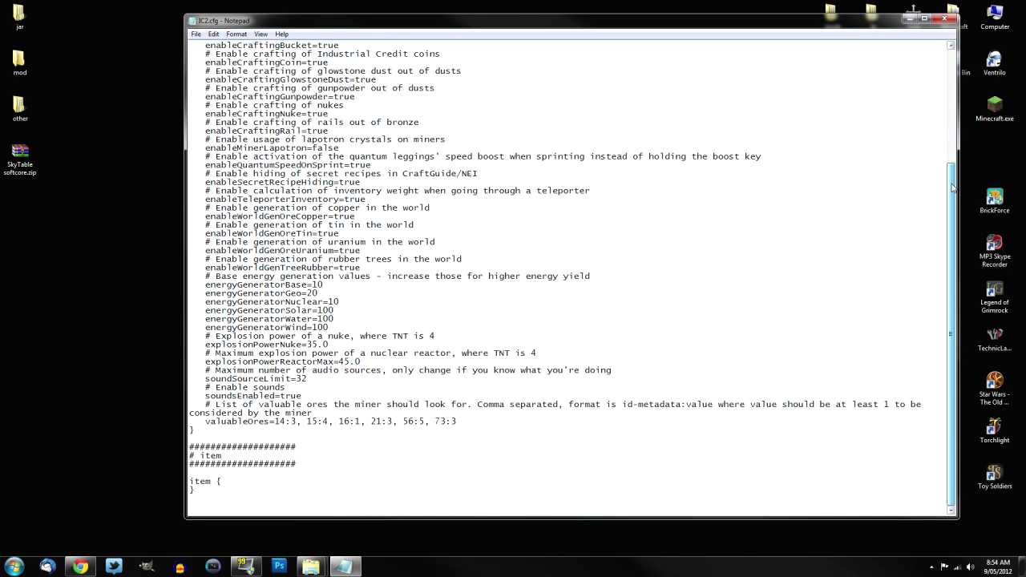
scroll(943, 75, "up", 6)
scroll(943, 74, "down", 6)
scroll(943, 75, "up", 7)
left_click(948, 17)
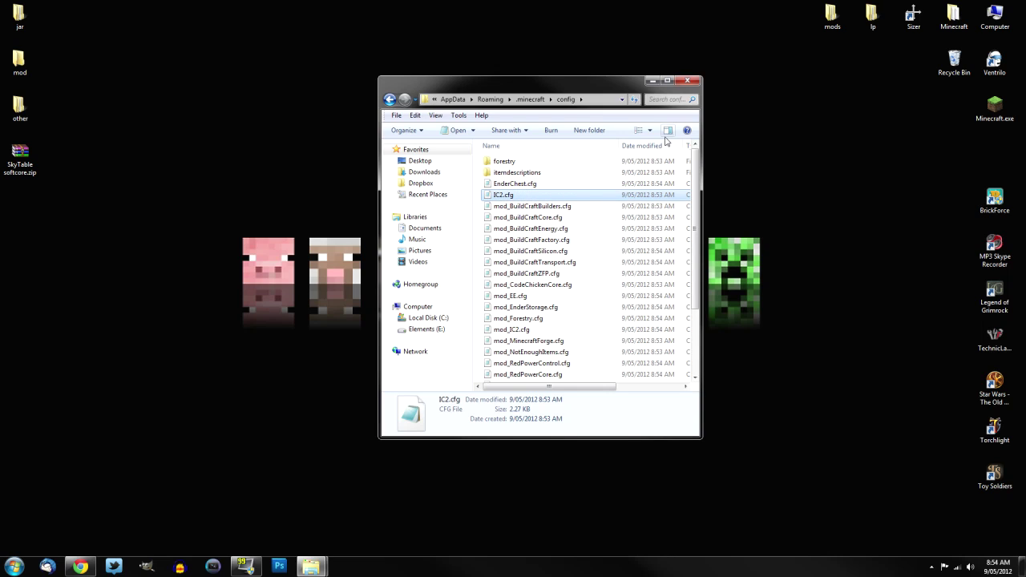
Return to the .minecraft folder, log in to Minecraft again, and select the SkyTable world in the singleplayer list
left_click(389, 101)
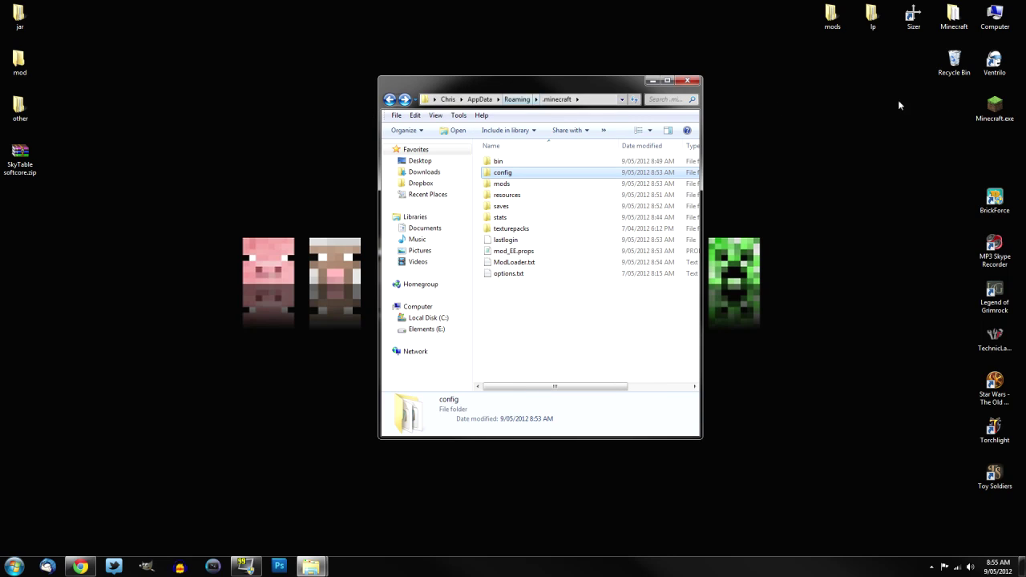
left_click(993, 106)
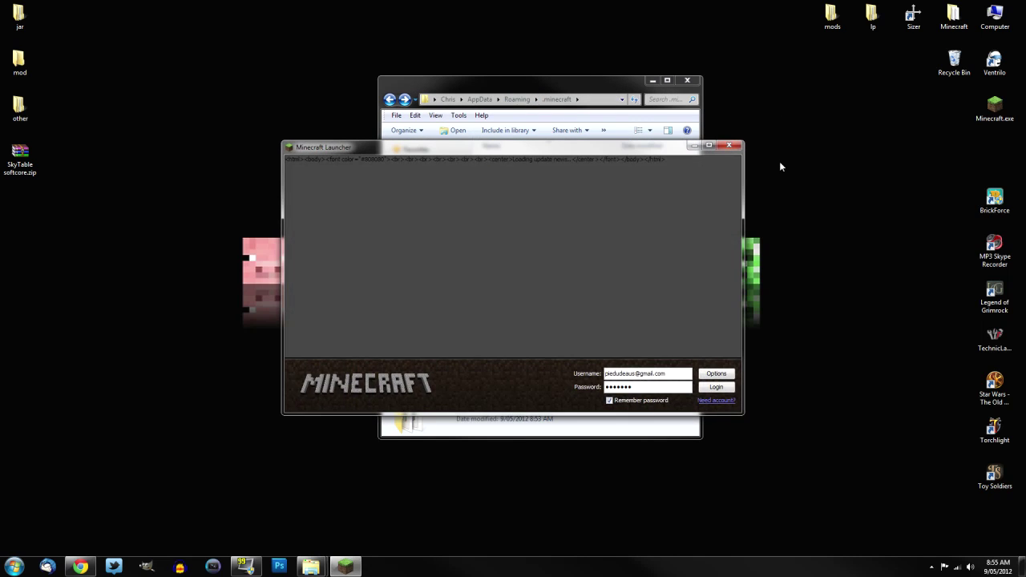
left_click(724, 386)
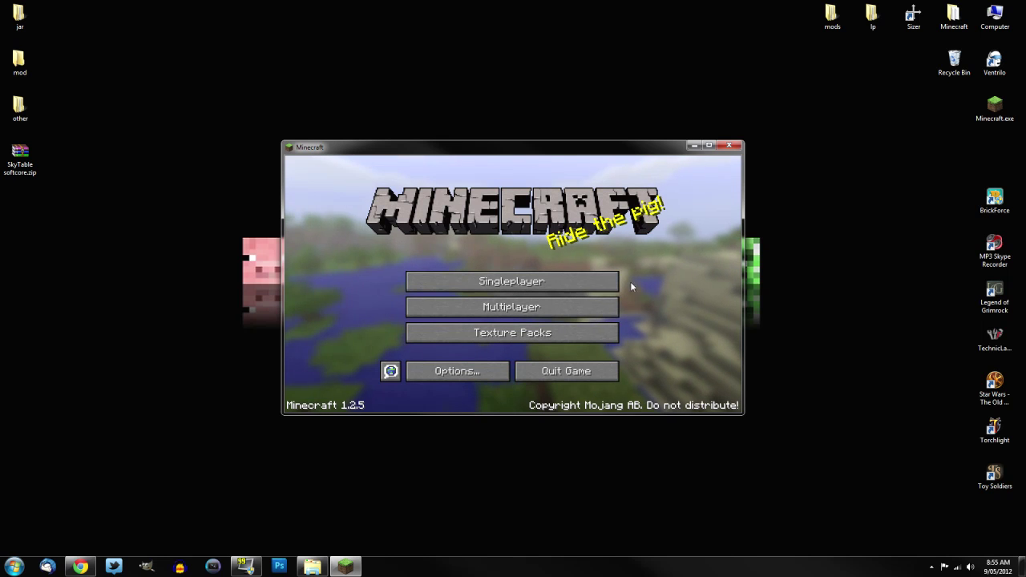
left_click(504, 282)
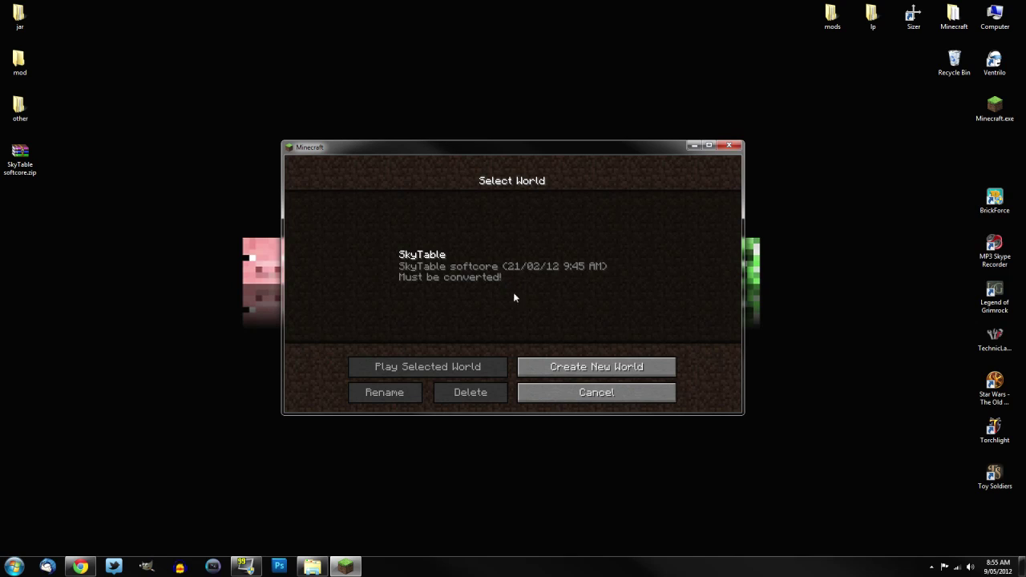
left_click(445, 275)
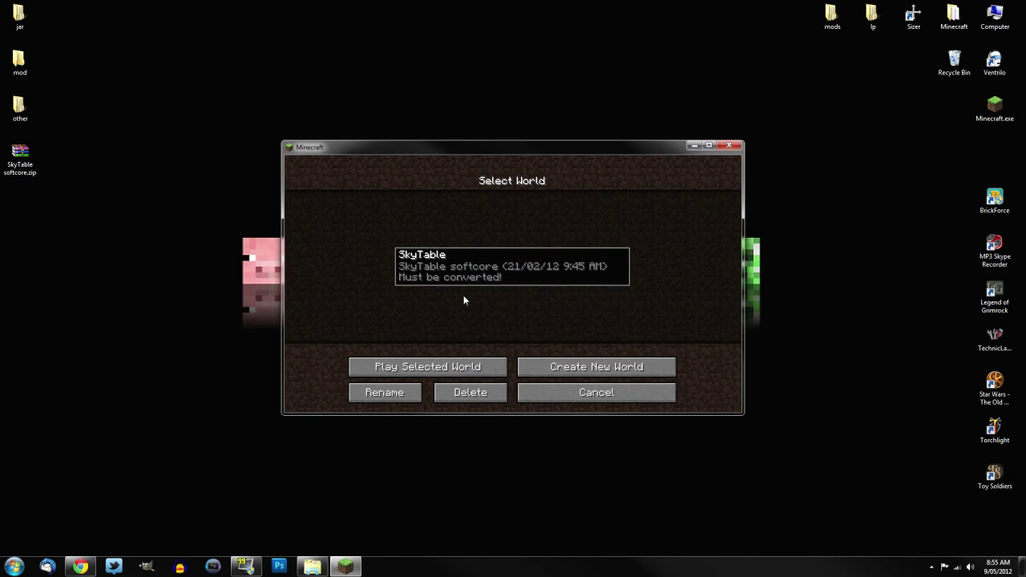
Load the SkyTable world and review the map's installation instructions on the Minecraft Forum page in Chrome while the world converts
left_click(443, 367)
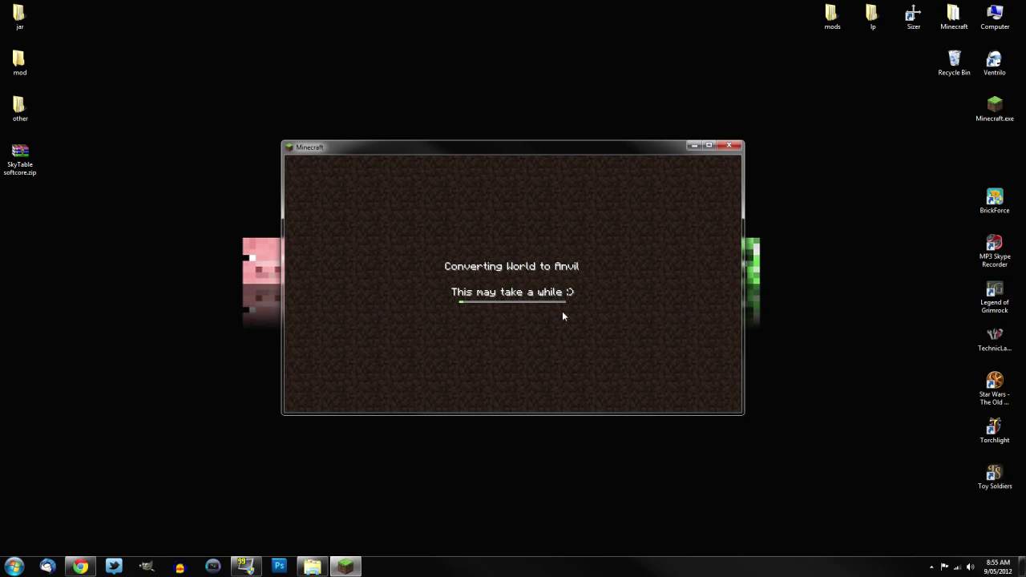
left_click(81, 566)
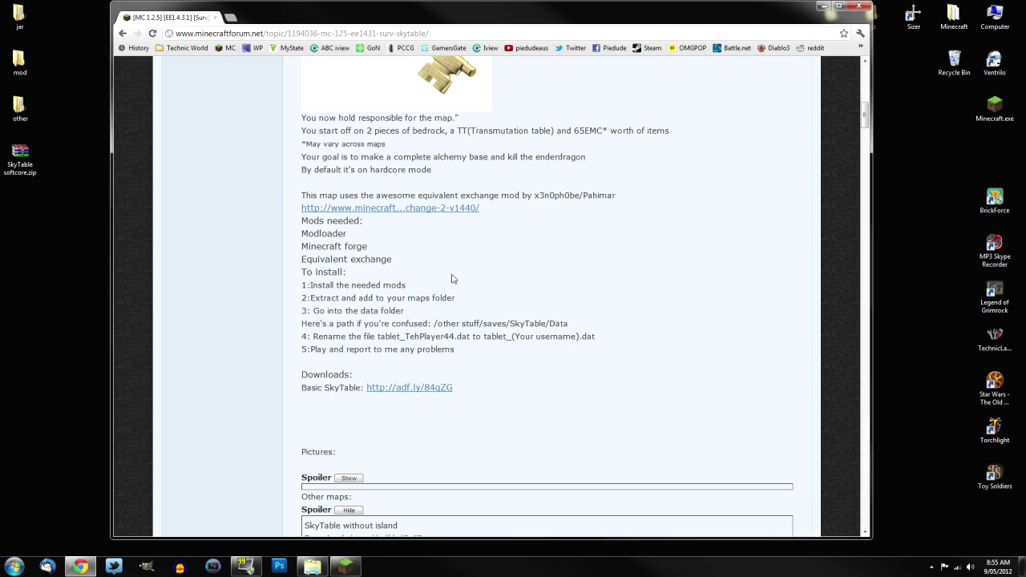
left_click(823, 8)
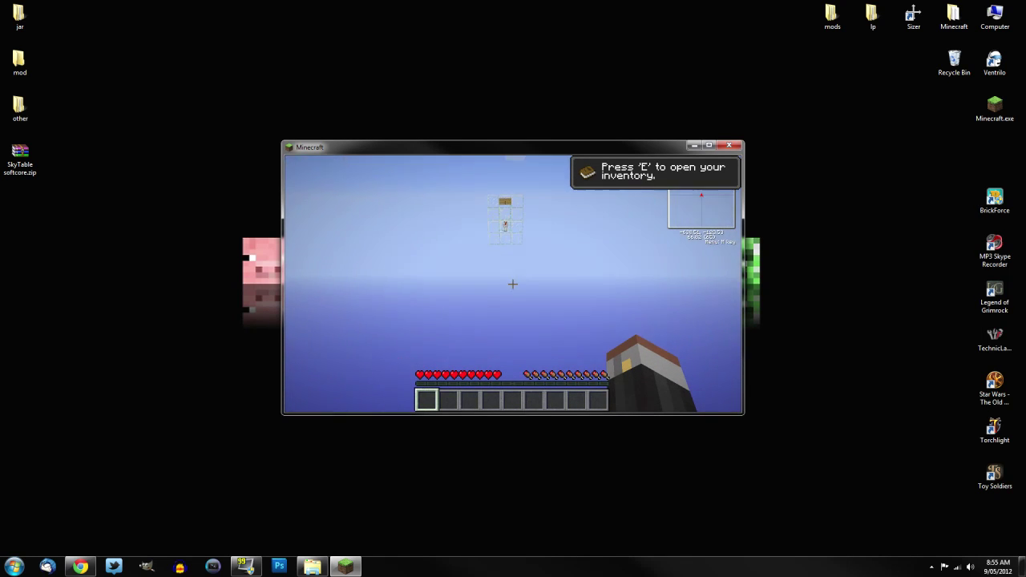
Open the transmutation table underfoot to inspect its available items, close it, and look around the starting blocks
mouse_move(513, 283)
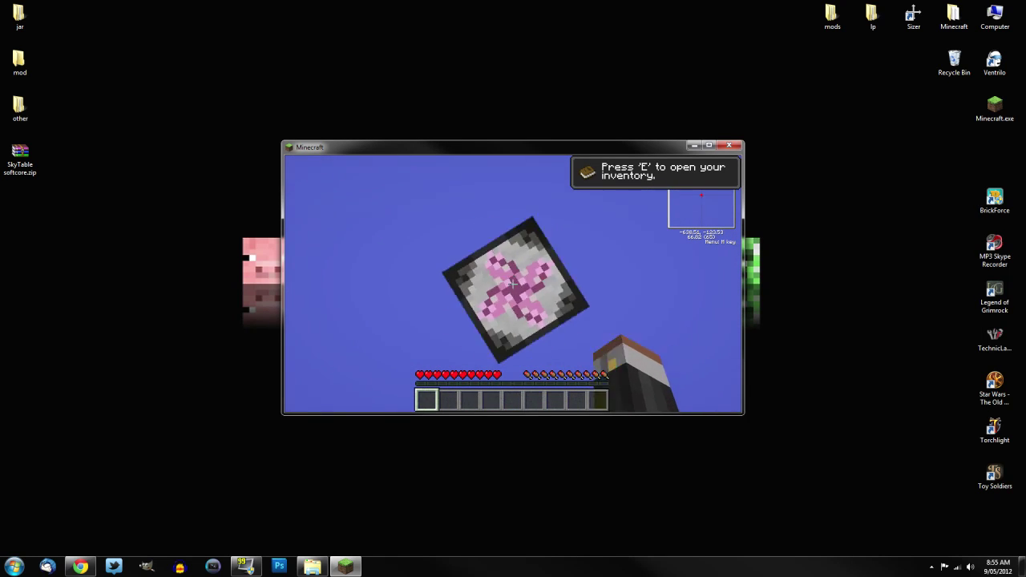
right_click(513, 284)
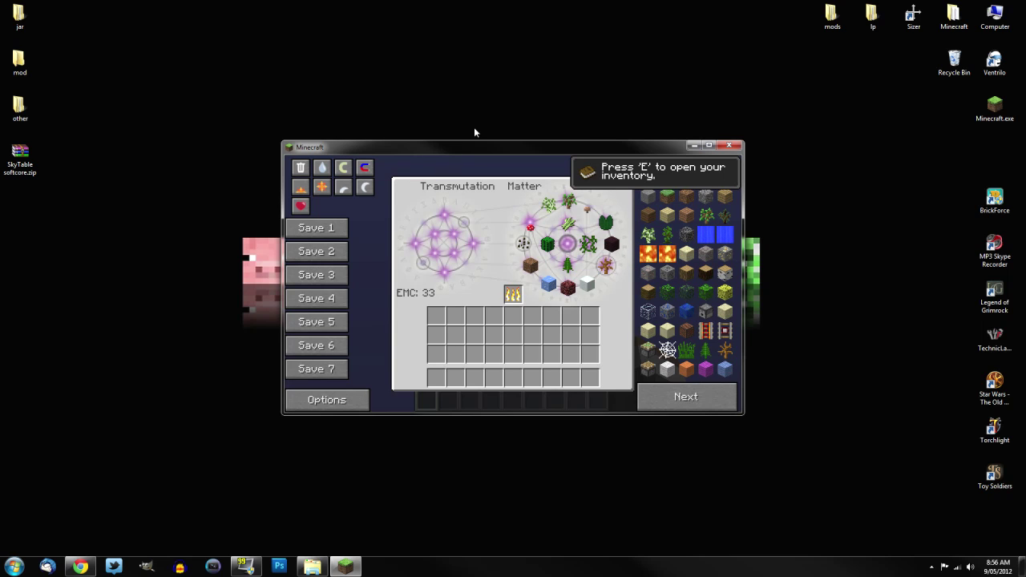
key("Escape")
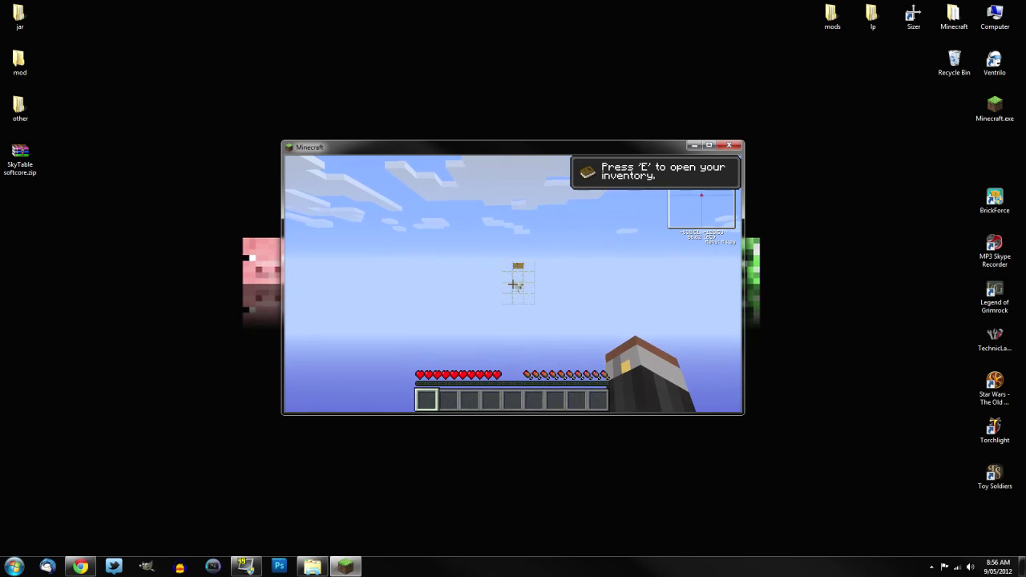
key("w")
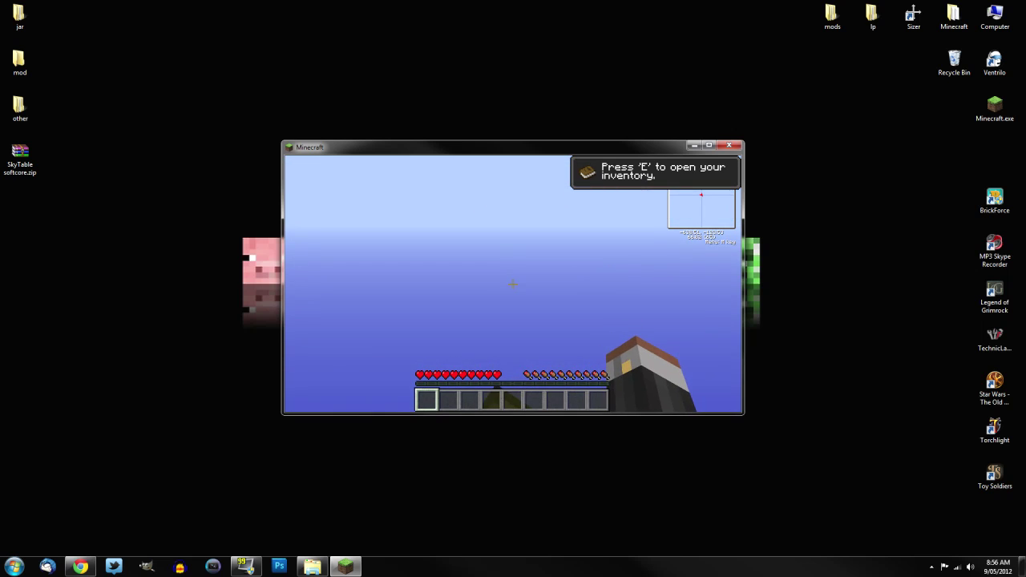
key("w")
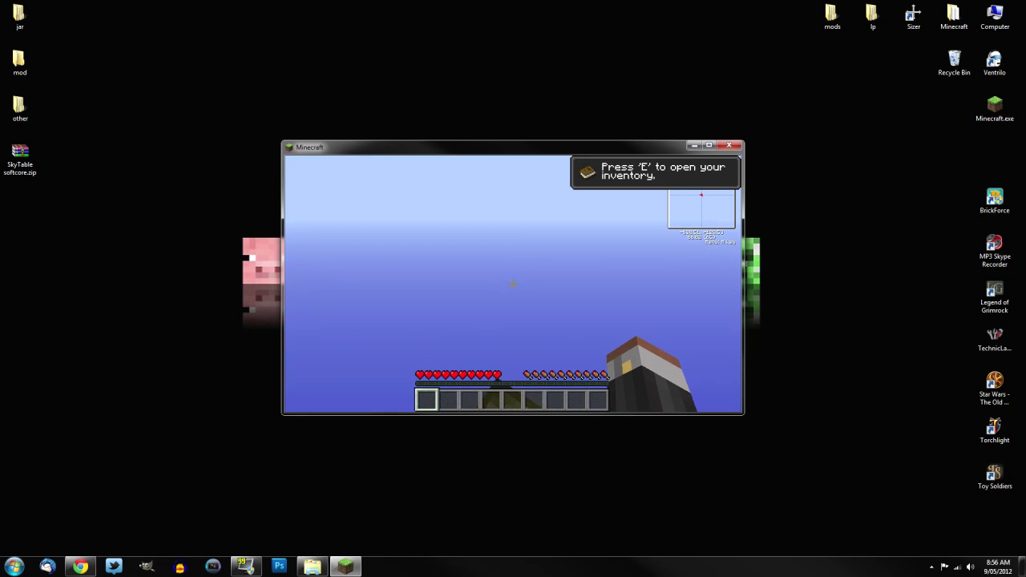
key("w")
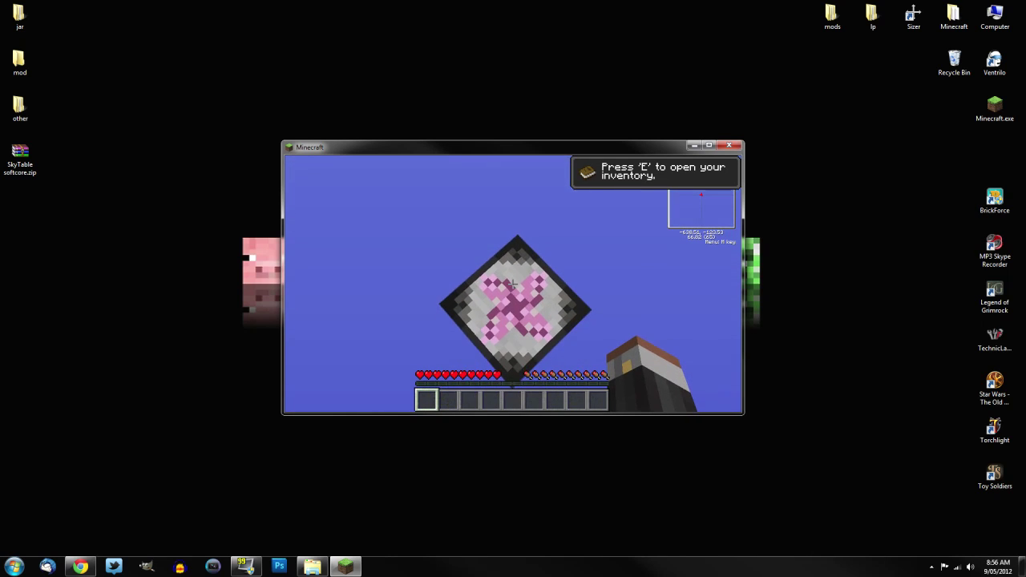
Open the inventory, page forward through the item list to examine the blocks and items from the installed mods, and close it
key("e")
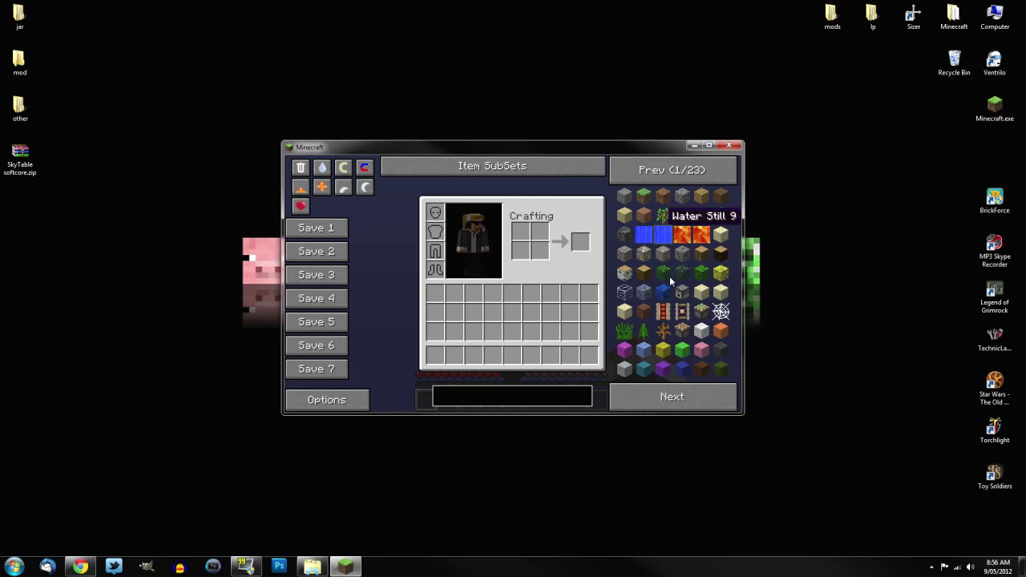
left_click(678, 391)
left_click(682, 394)
left_click(682, 393)
left_click(682, 393)
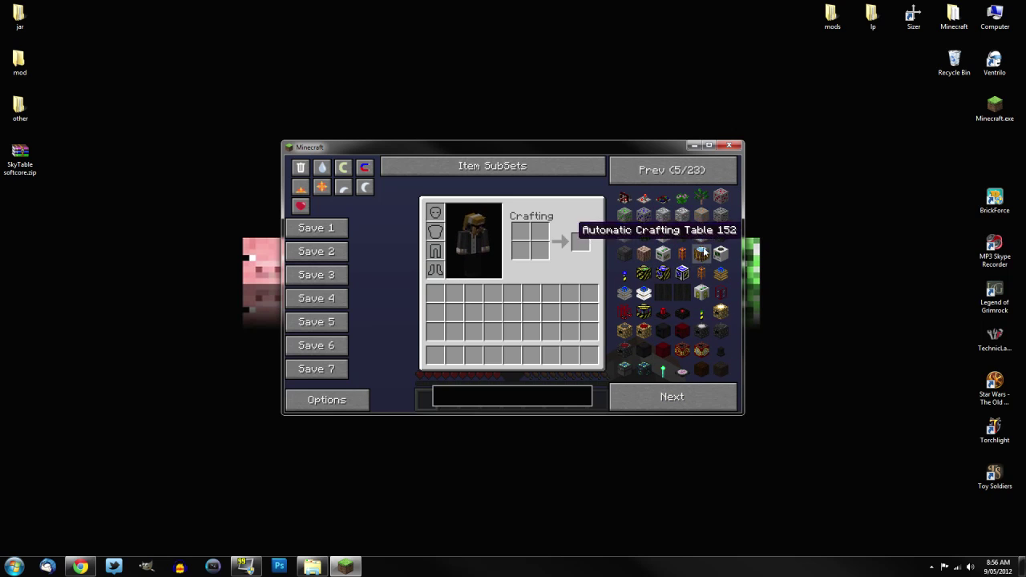
left_click(678, 395)
left_click(679, 396)
left_click(680, 396)
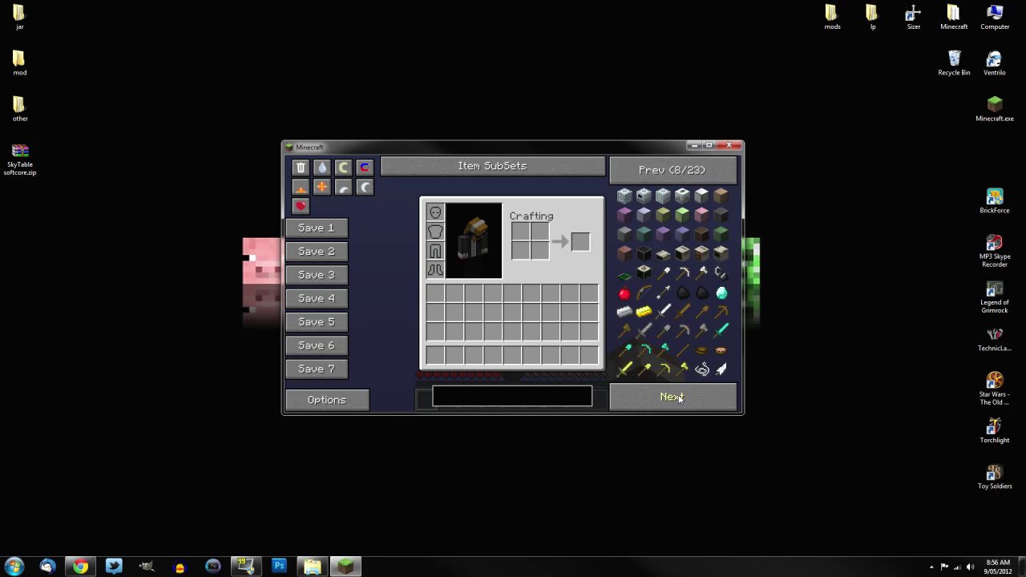
left_click(679, 397)
left_click(679, 396)
left_click(681, 397)
left_click(680, 396)
left_click(681, 398)
left_click(681, 397)
left_click(681, 398)
left_click(681, 397)
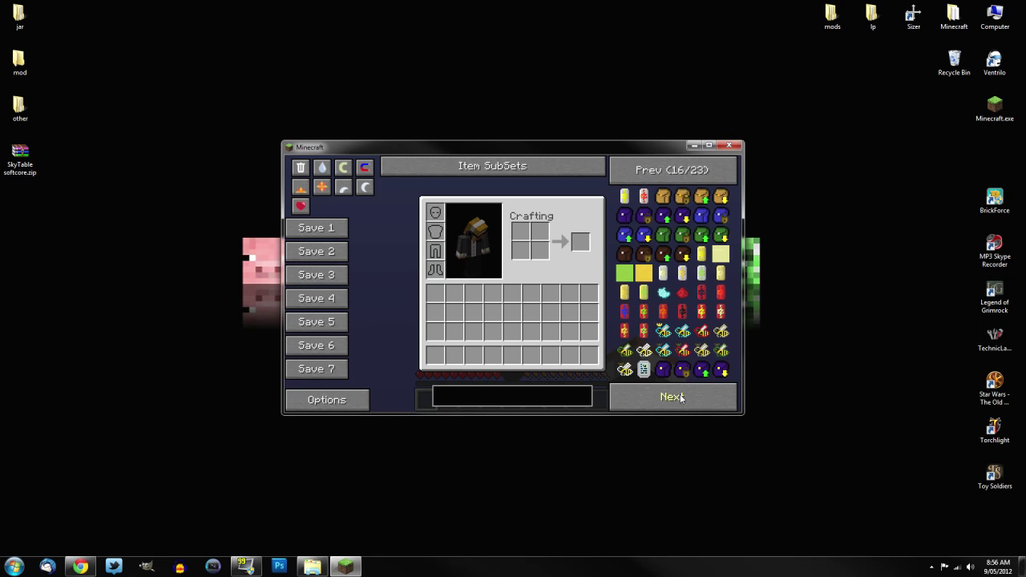
left_click(683, 395)
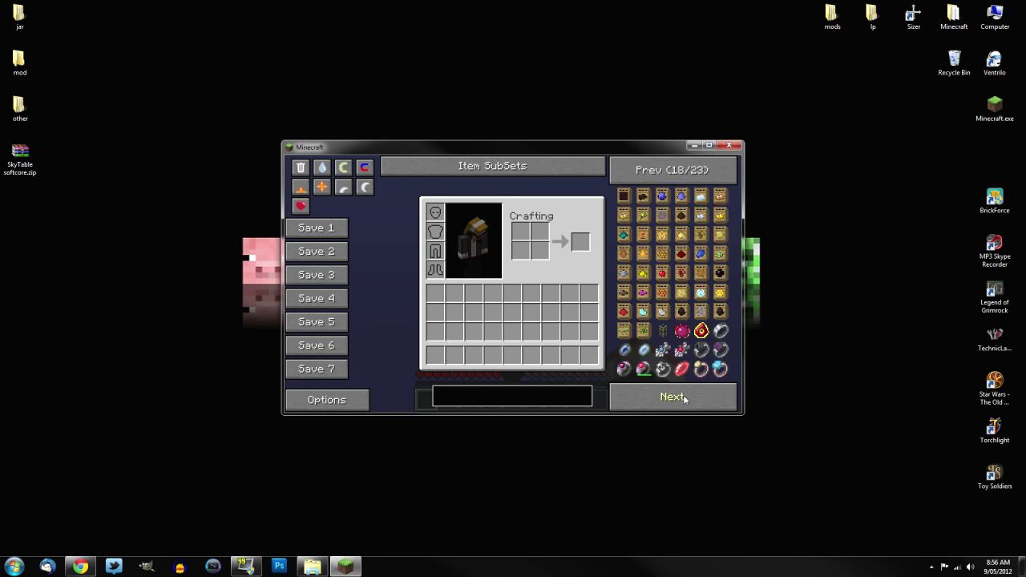
left_click(683, 394)
left_click(682, 395)
left_click(683, 394)
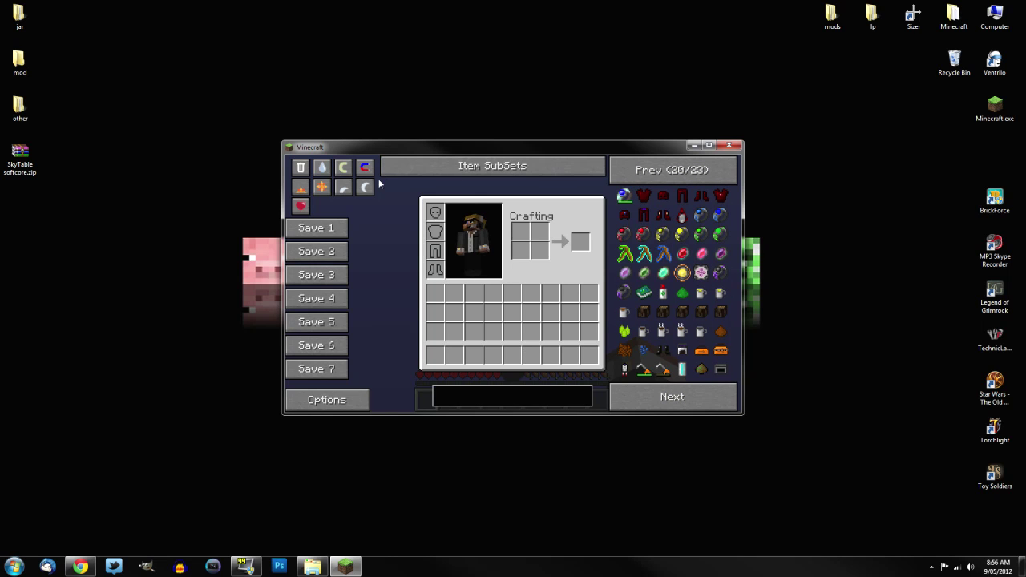
key("e")
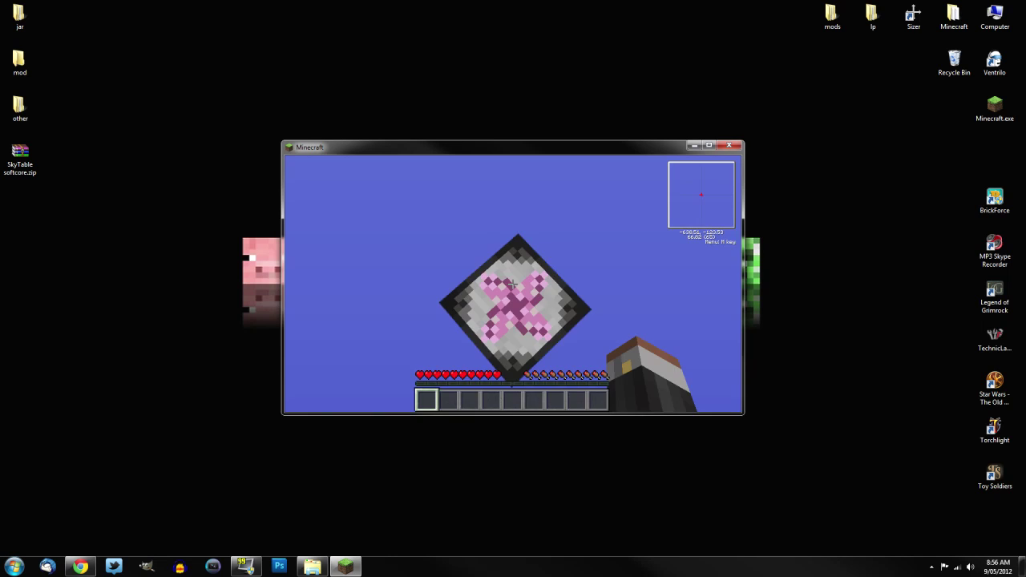